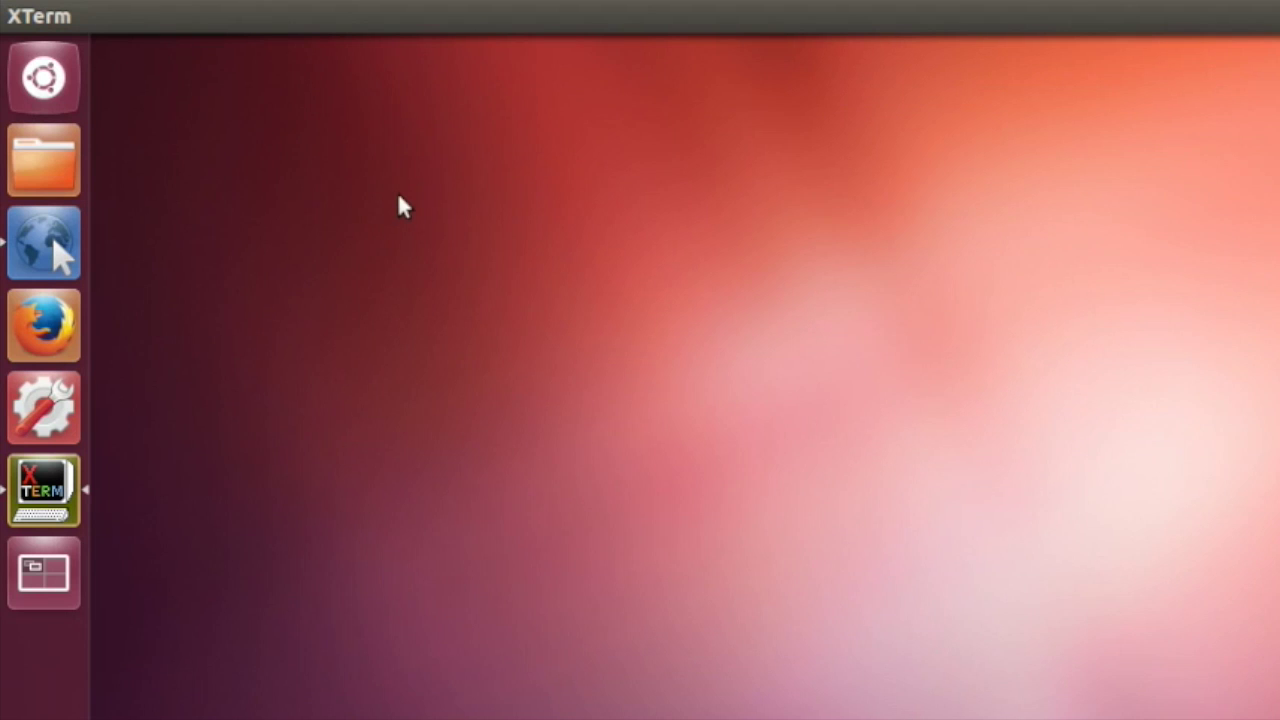
Search the installed applications for "term" and open Terminal.
{"action": "left_click", "coordinate": [43, 90]}
{"action": "type", "text": "term"}
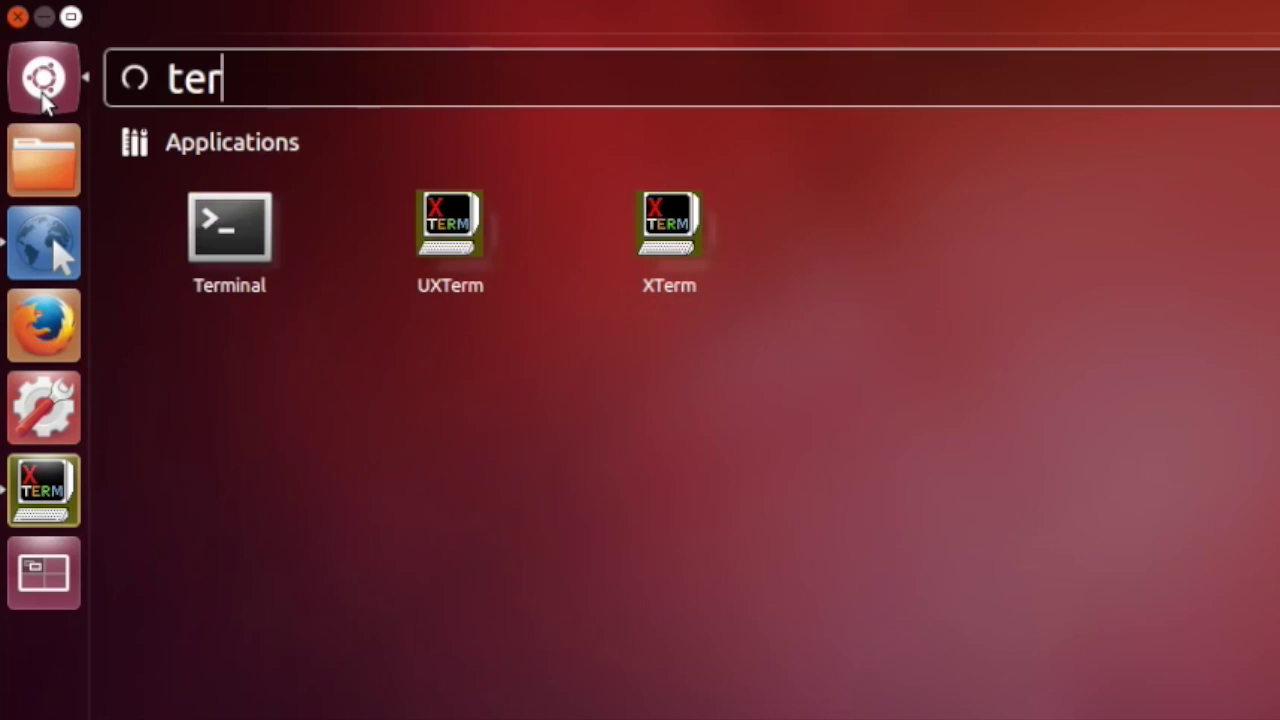
{"action": "left_click", "coordinate": [227, 241]}
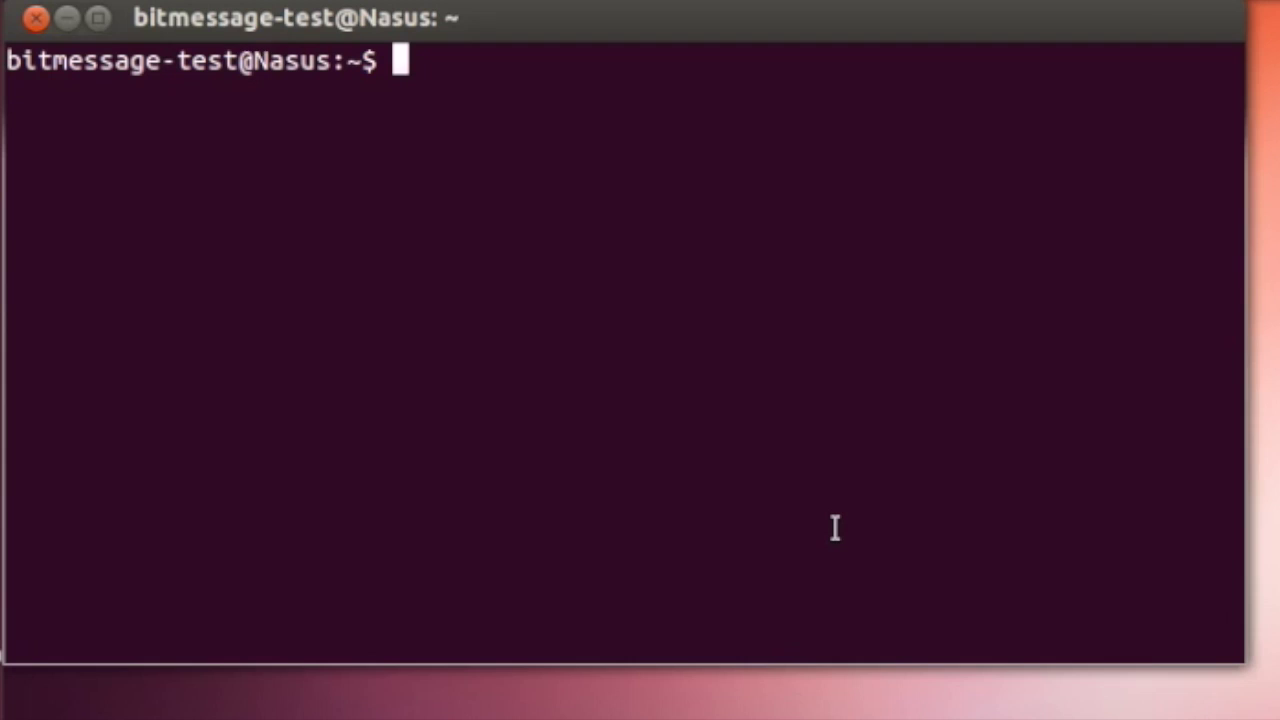
Install python, openssl, git and python-qt4 with sudo apt-get, and authorize it with the account password.
{"action": "type", "text": "sudo "}
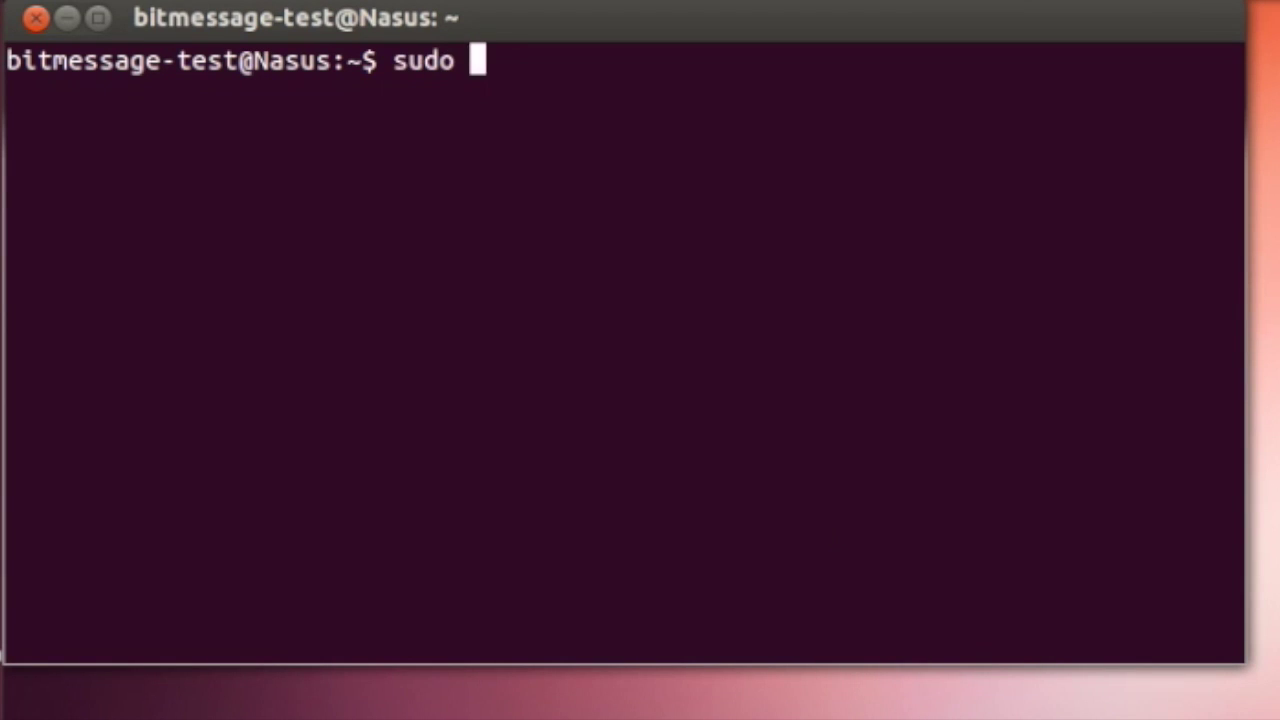
{"action": "type", "text": "apt-get i"}
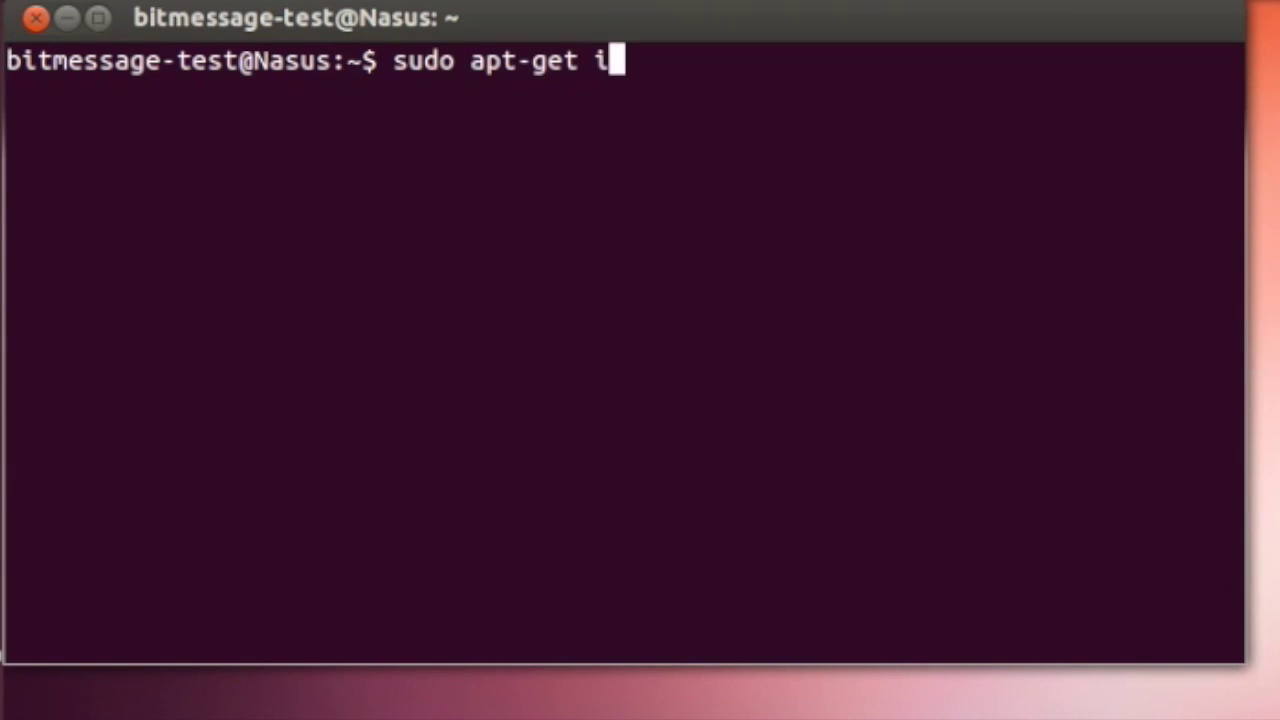
{"action": "type", "text": "nstall python openssl "}
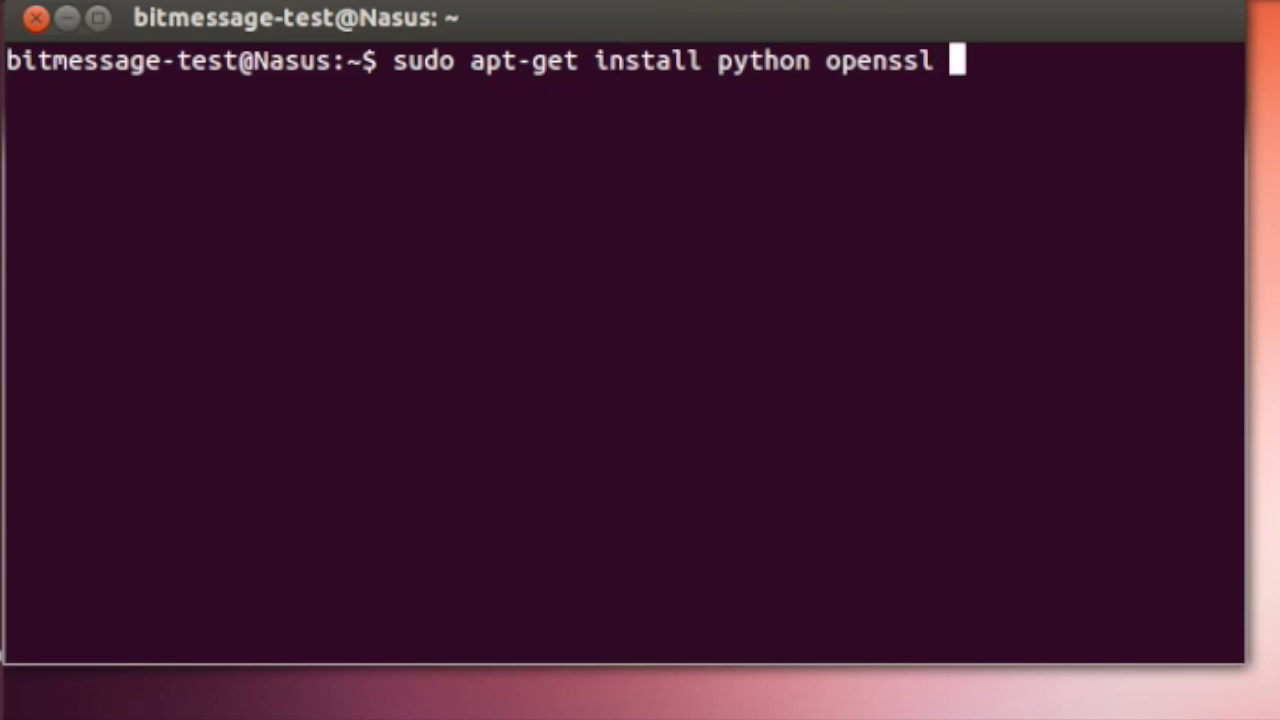
{"action": "type", "text": "git p"}
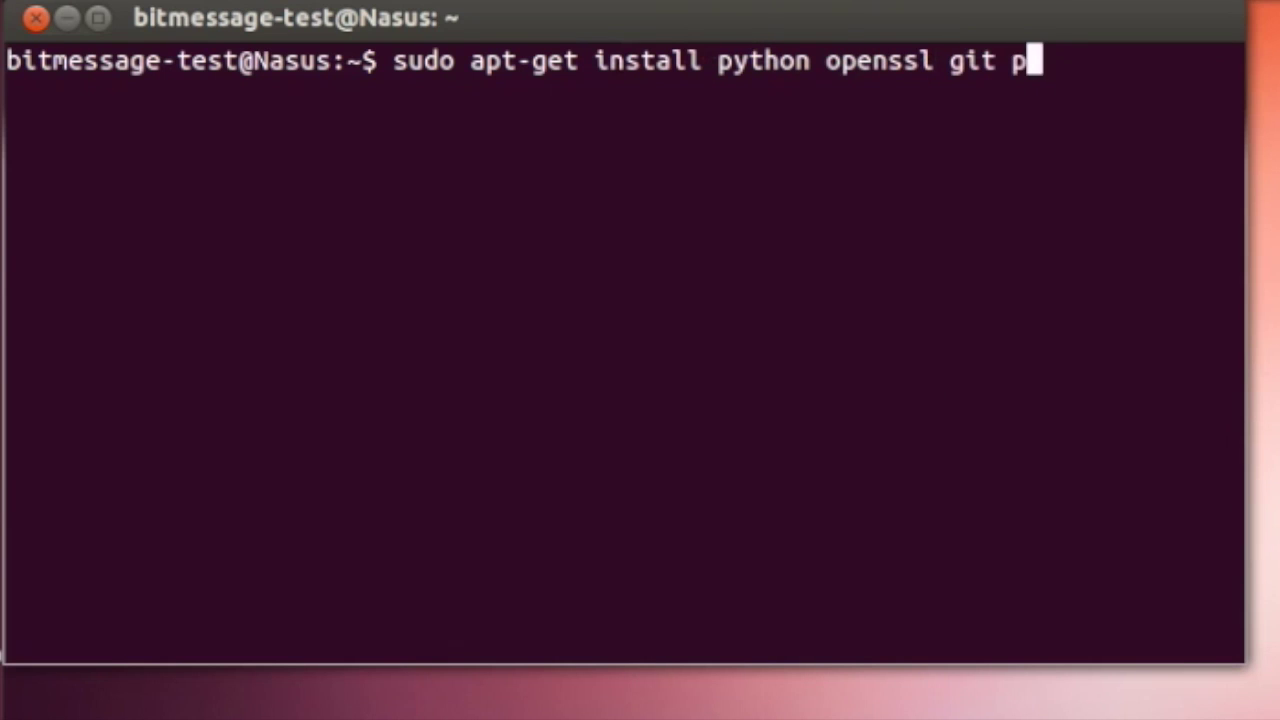
{"action": "type", "text": "ython-t"}
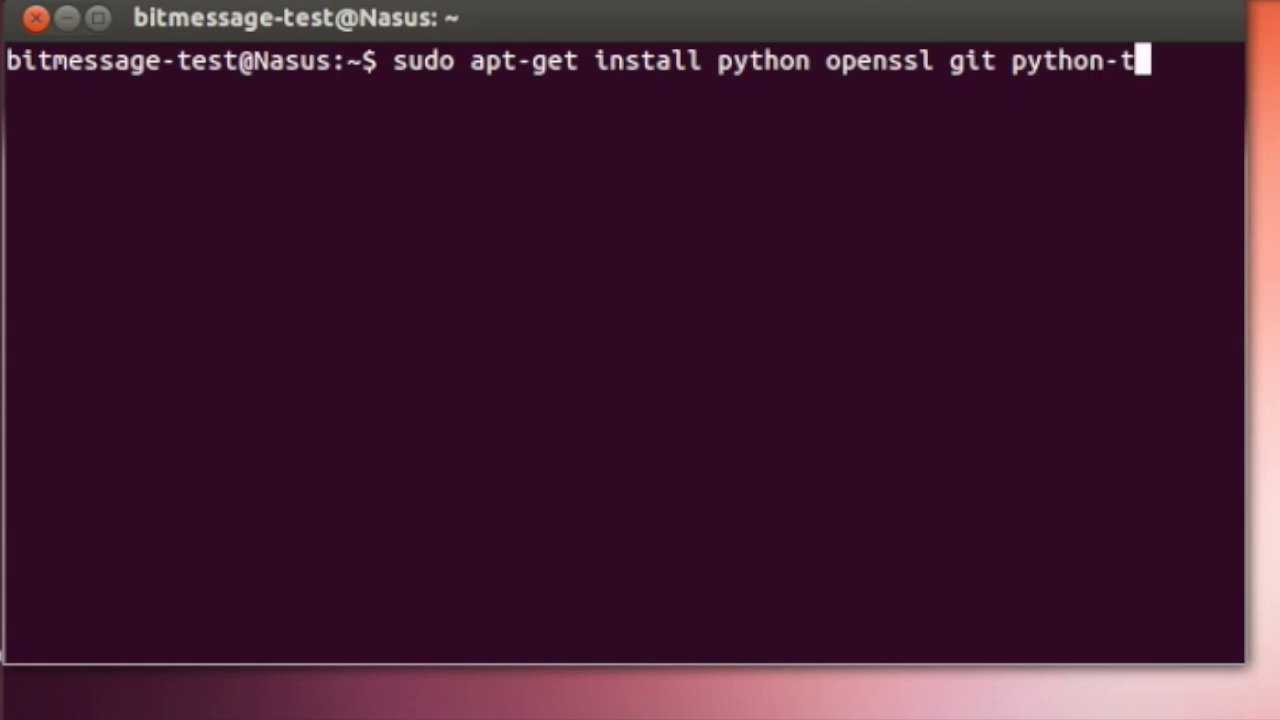
{"action": "key", "text": "BackSpace"}
{"action": "type", "text": "qt4"}
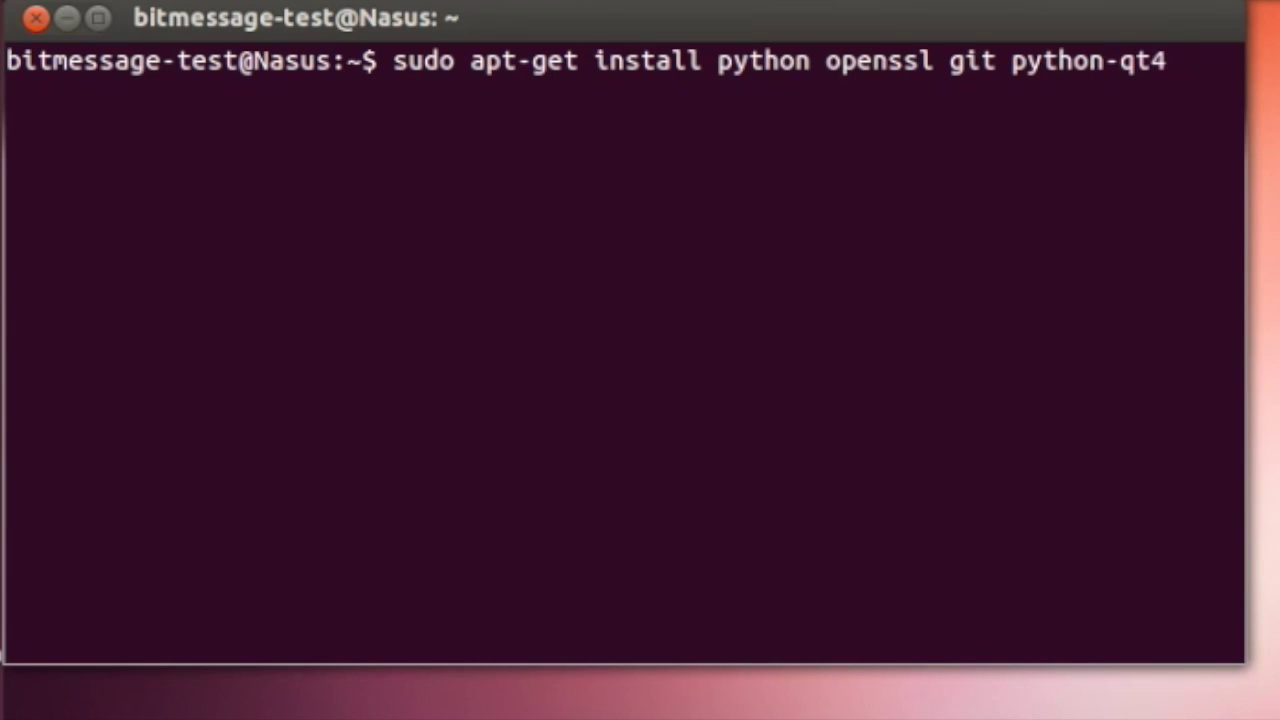
{"action": "key", "text": "Return"}
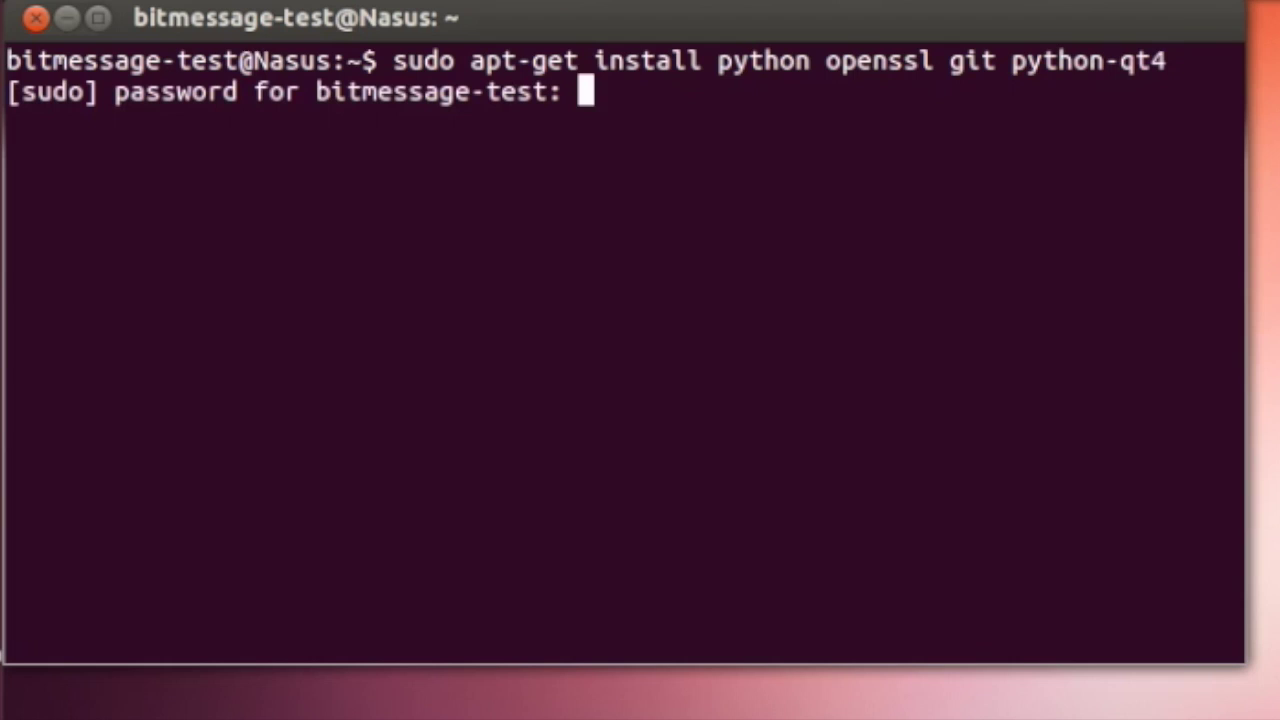
{"action": "key", "text": "Return"}
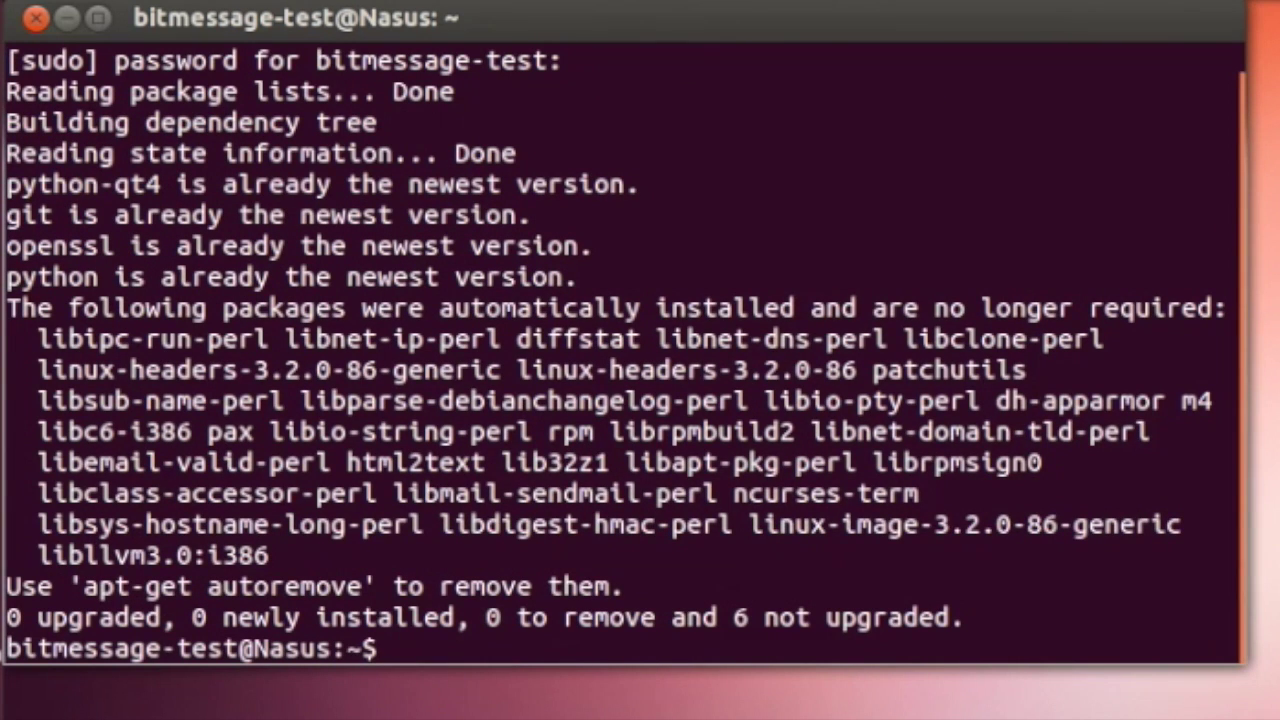
Clear the terminal and list the contents of the home directory.
{"action": "type", "text": "clear"}
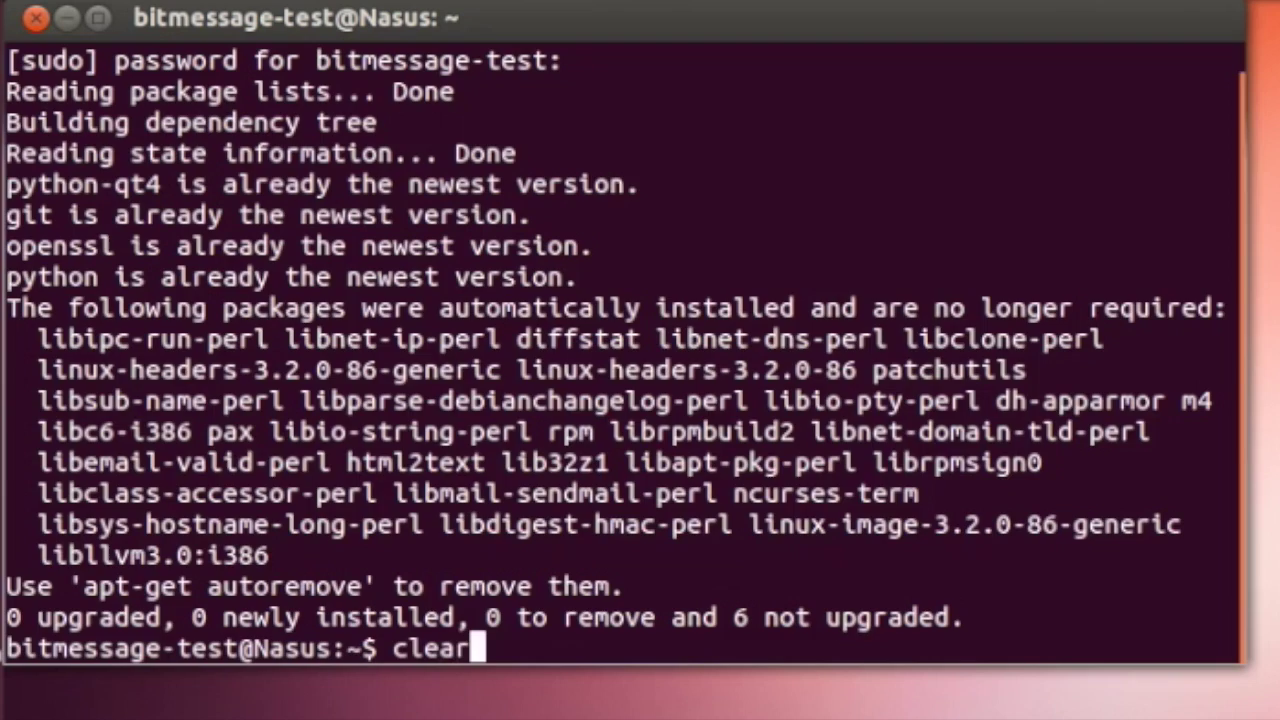
{"action": "key", "text": "Return"}
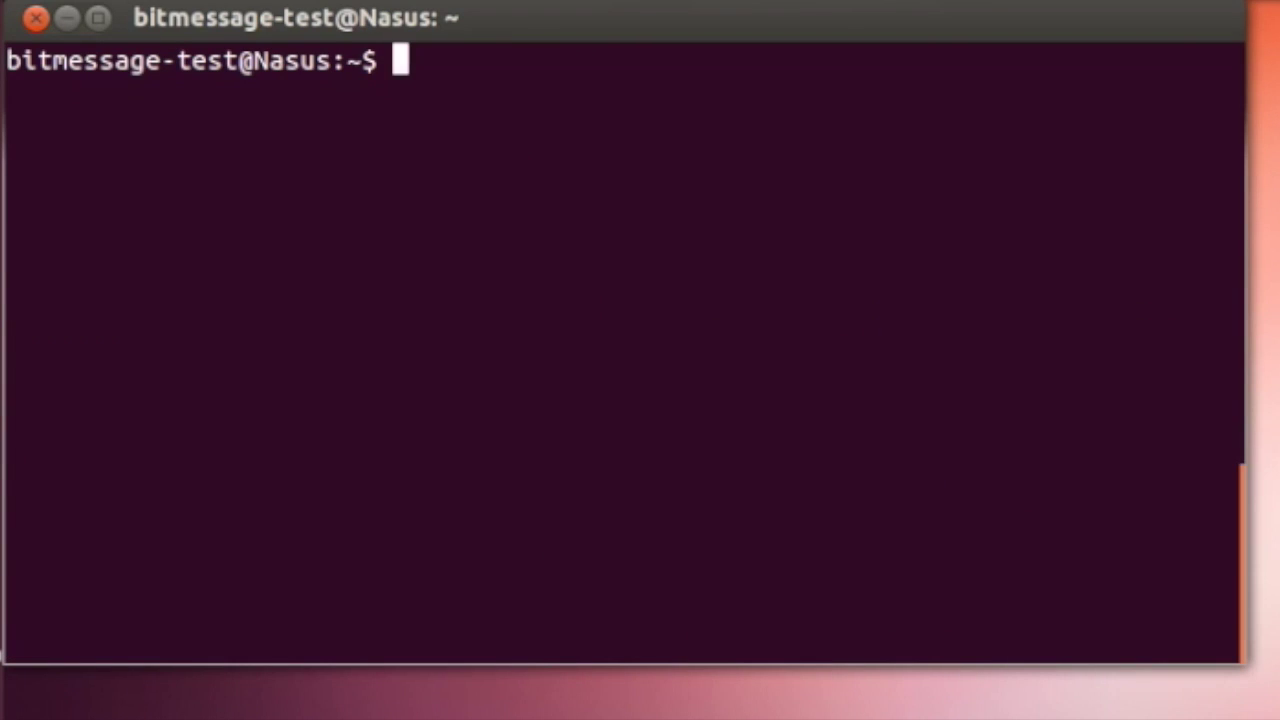
{"action": "type", "text": "cd"}
{"action": "key", "text": "Return"}
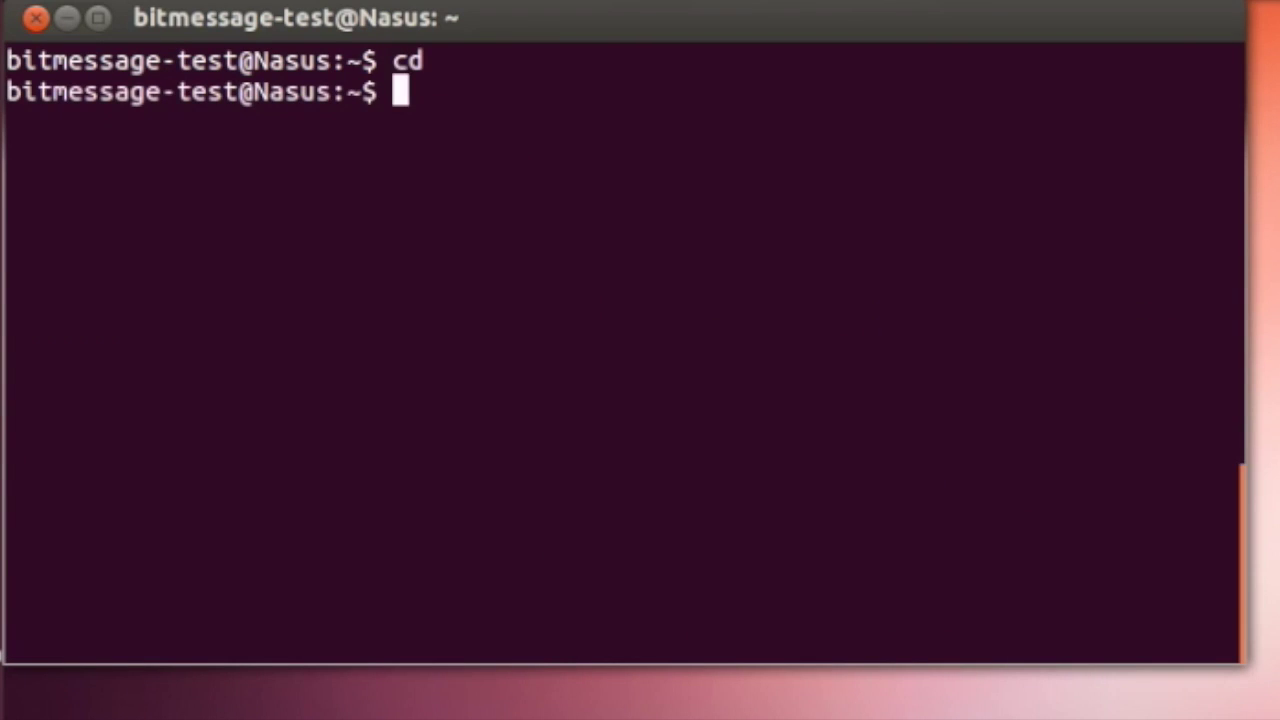
{"action": "type", "text": "ls"}
{"action": "key", "text": "Return"}
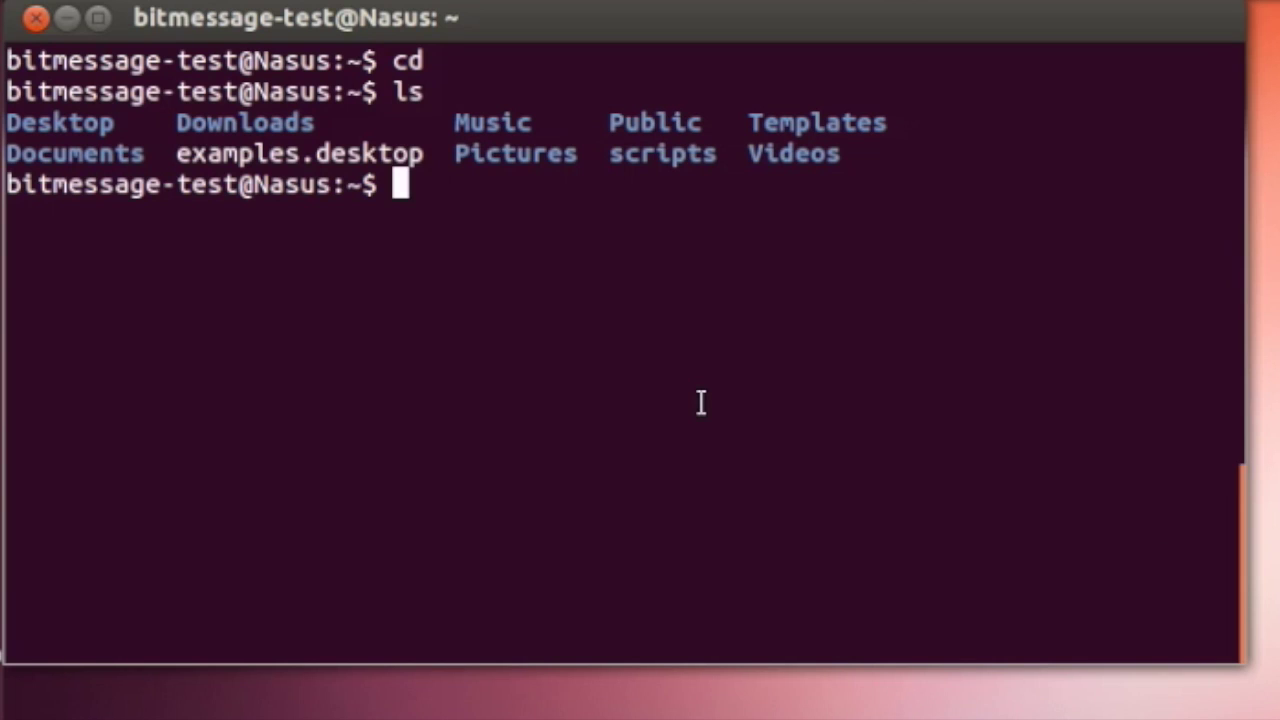
{"action": "type", "text": "git"}
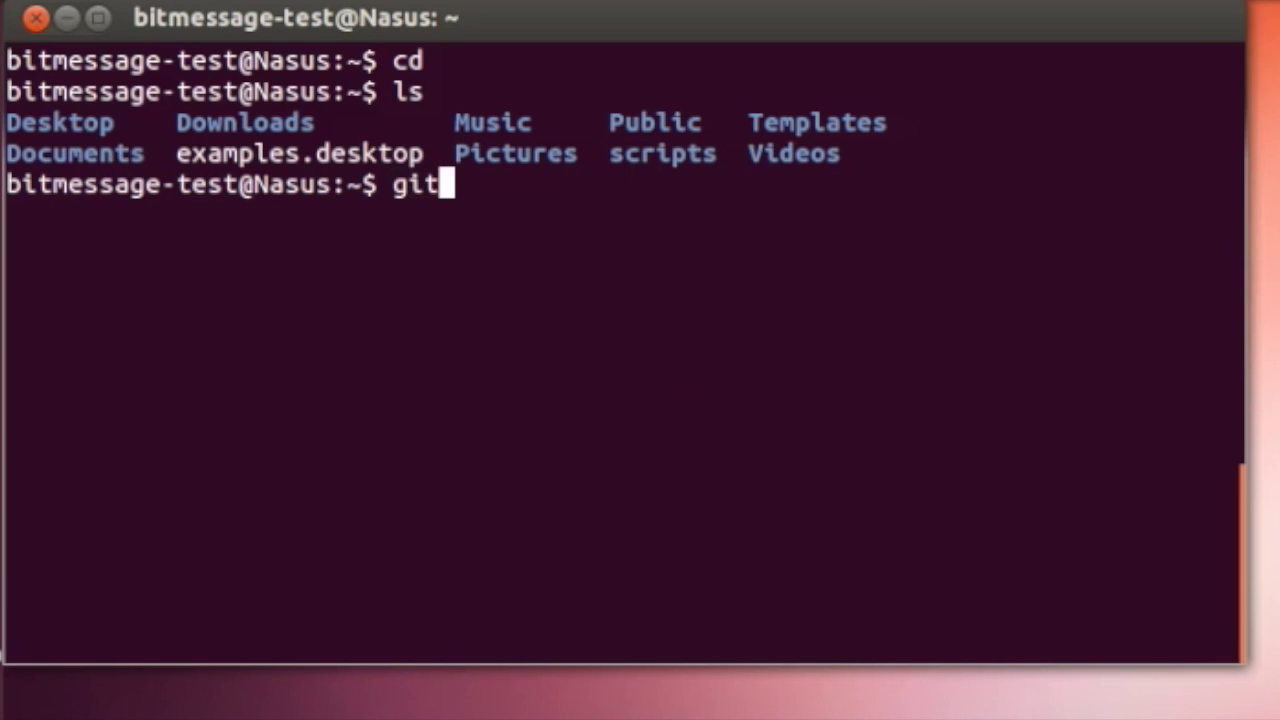
{"action": "type", "text": " clone httt"}
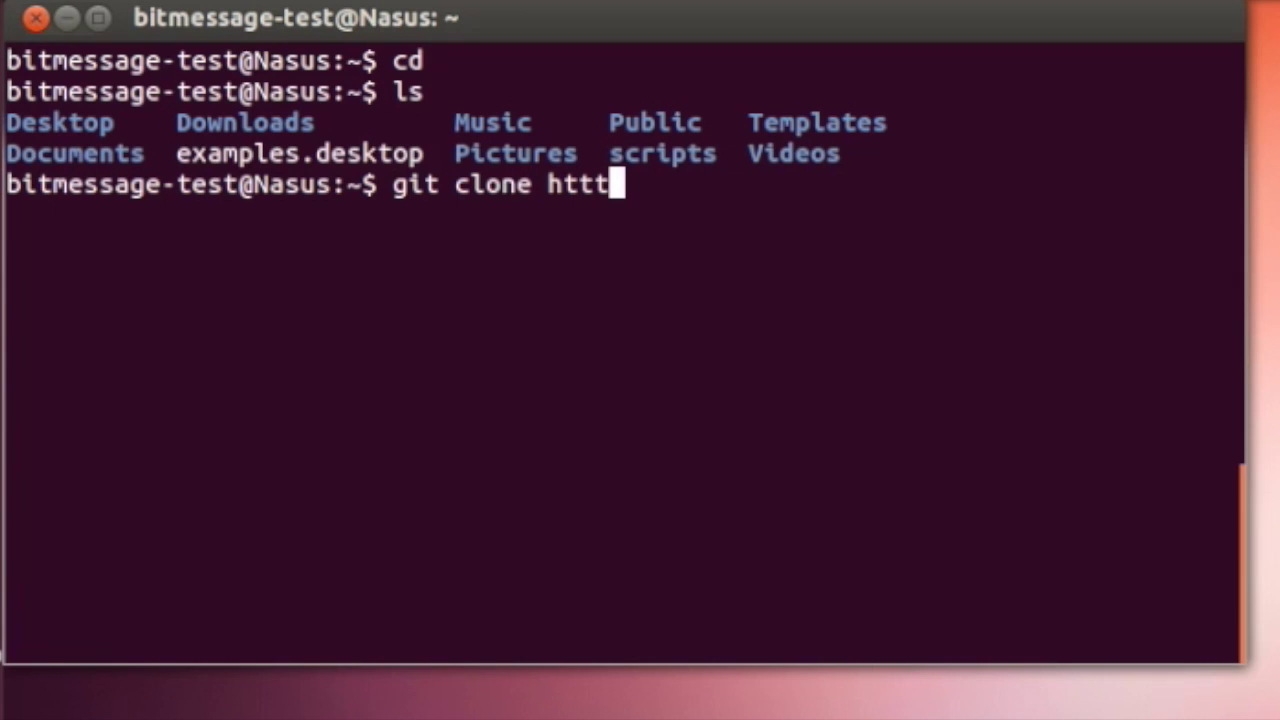
{"action": "key", "text": "BackSpace"}
{"action": "type", "text": "p::"}
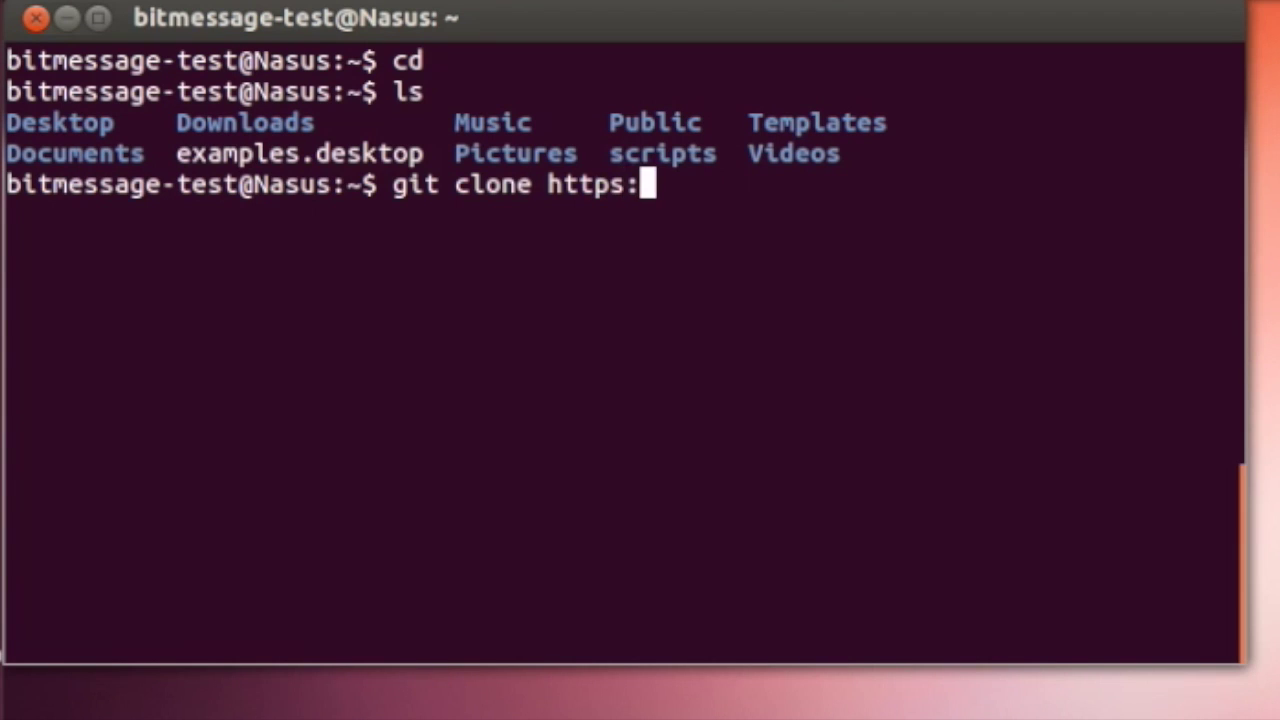
{"action": "type", "text": "//githubcom"}
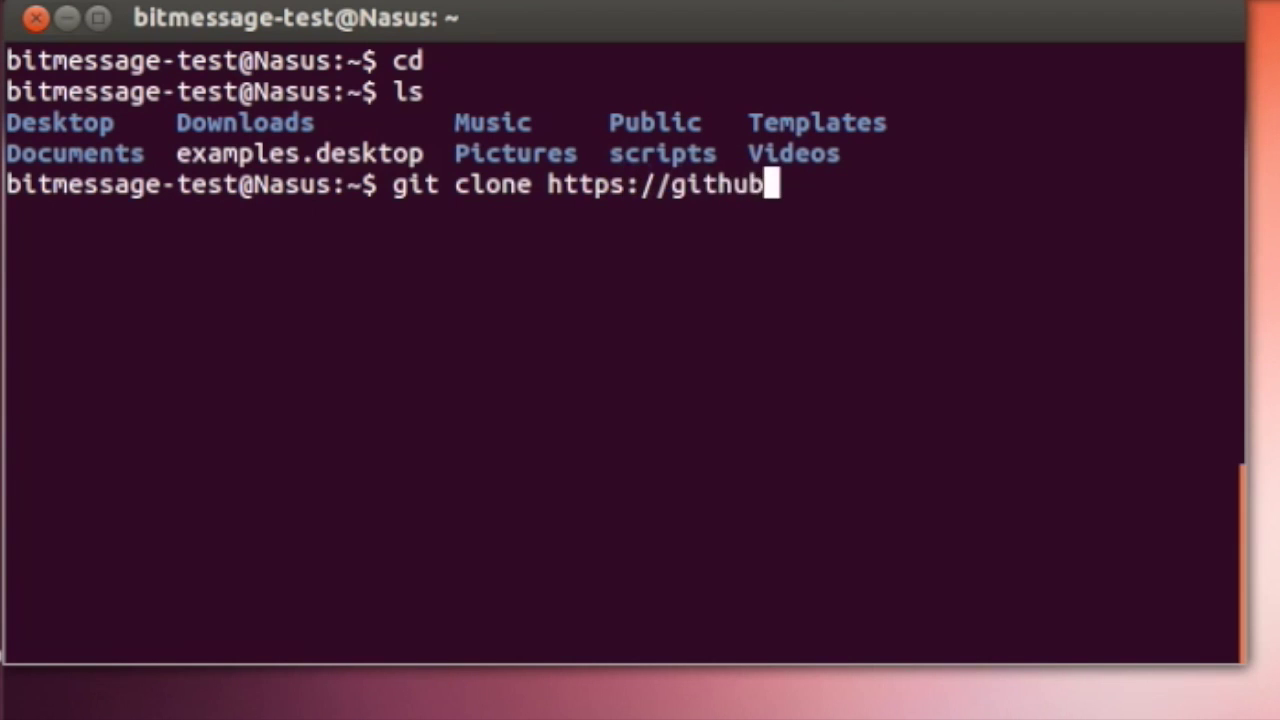
{"action": "key", "text": "BackSpace"}
{"action": "key", "text": "BackSpace"}
{"action": "key", "text": "BackSpace"}
{"action": "type", "text": ".com/Bitme"}
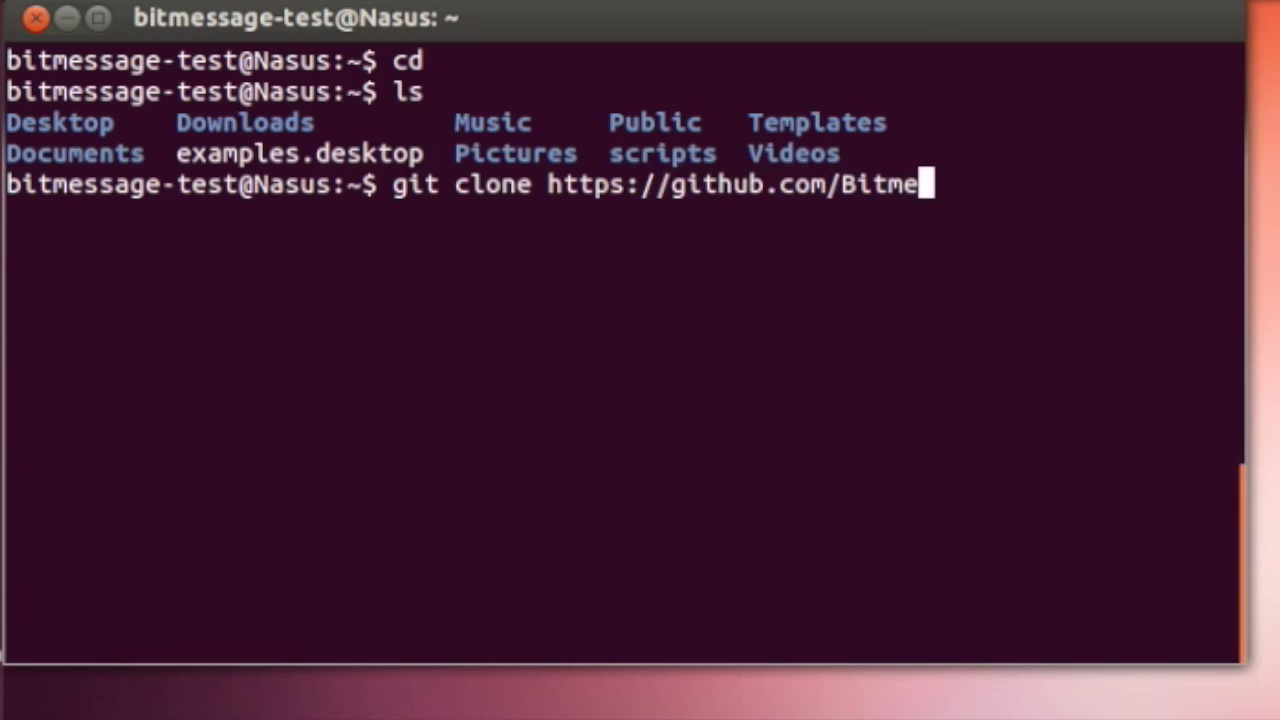
{"action": "type", "text": "ssage/P"}
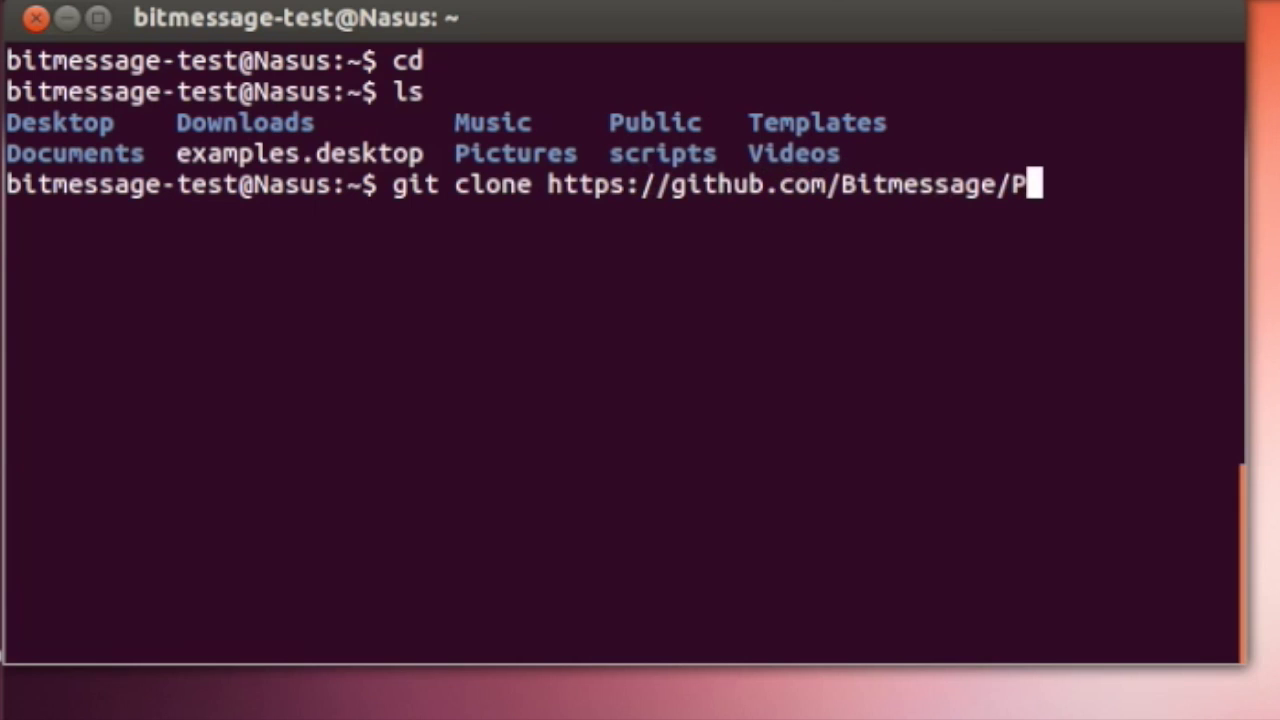
{"action": "type", "text": "yBitmessage"}
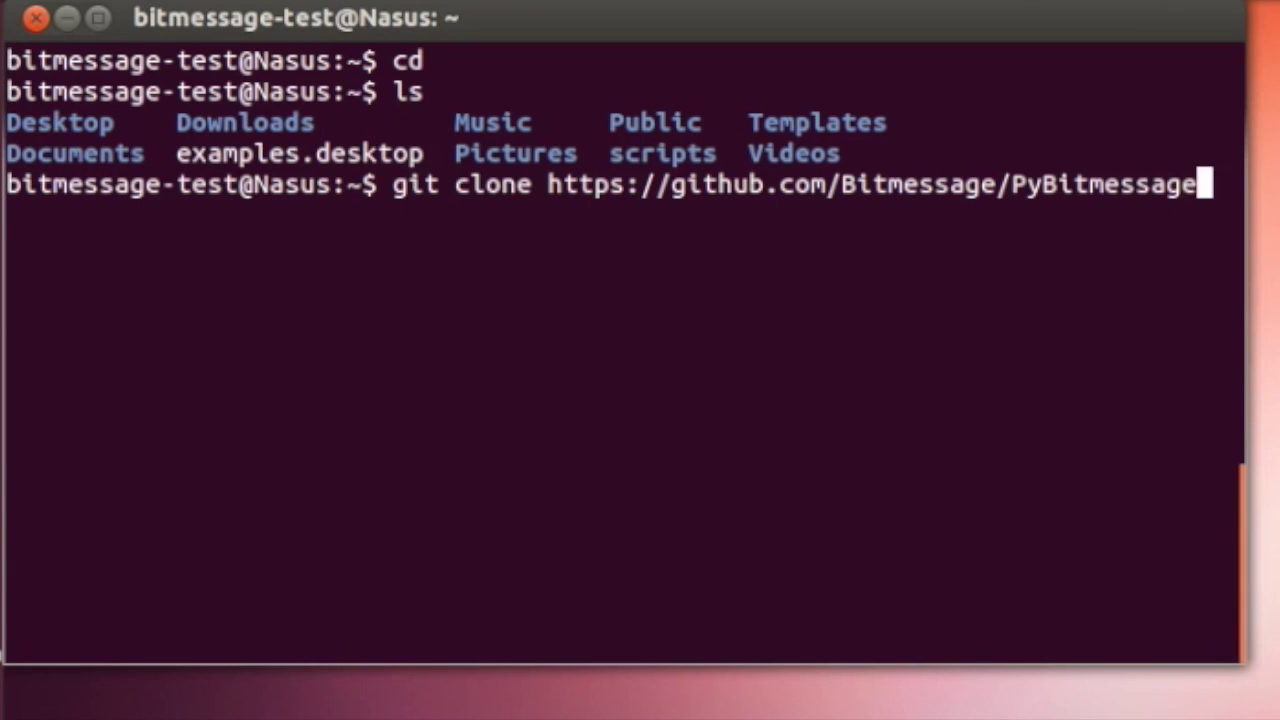
{"action": "key", "text": "Return"}
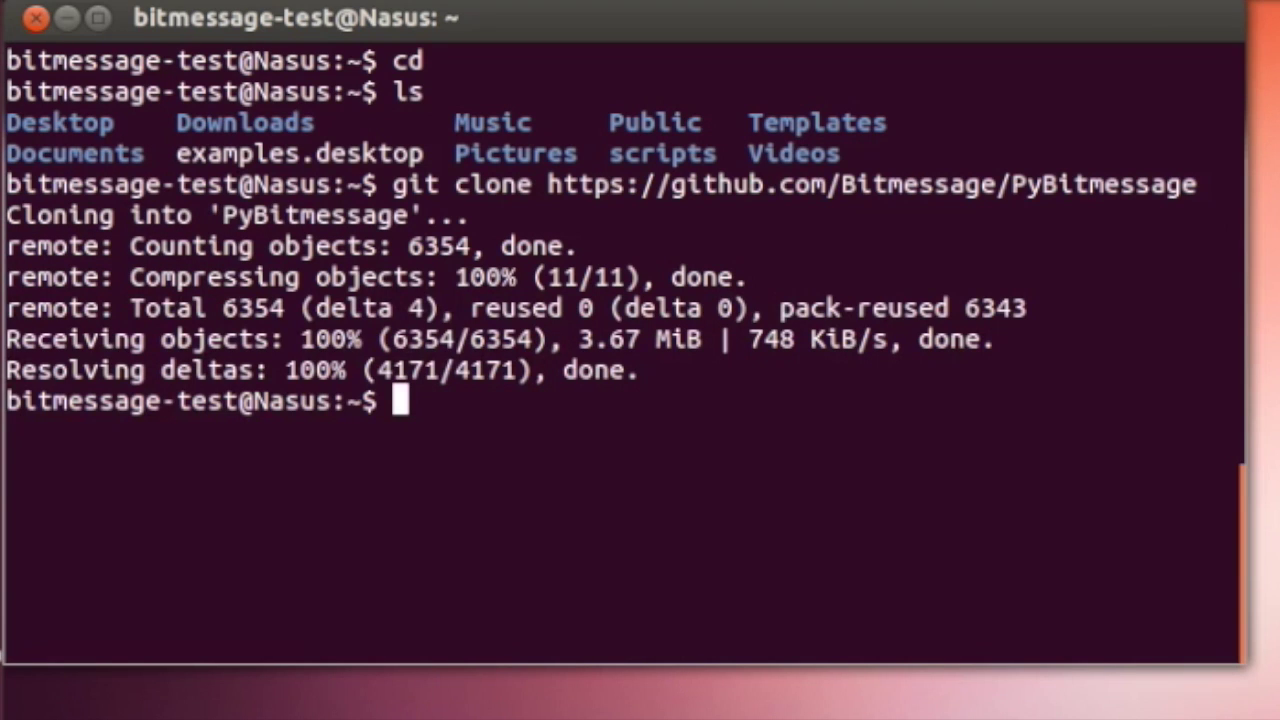
Check the home directory for the cloned PyBitmessage folder, and change into it to list its contents.
{"action": "type", "text": "ls"}
{"action": "key", "text": "Return"}
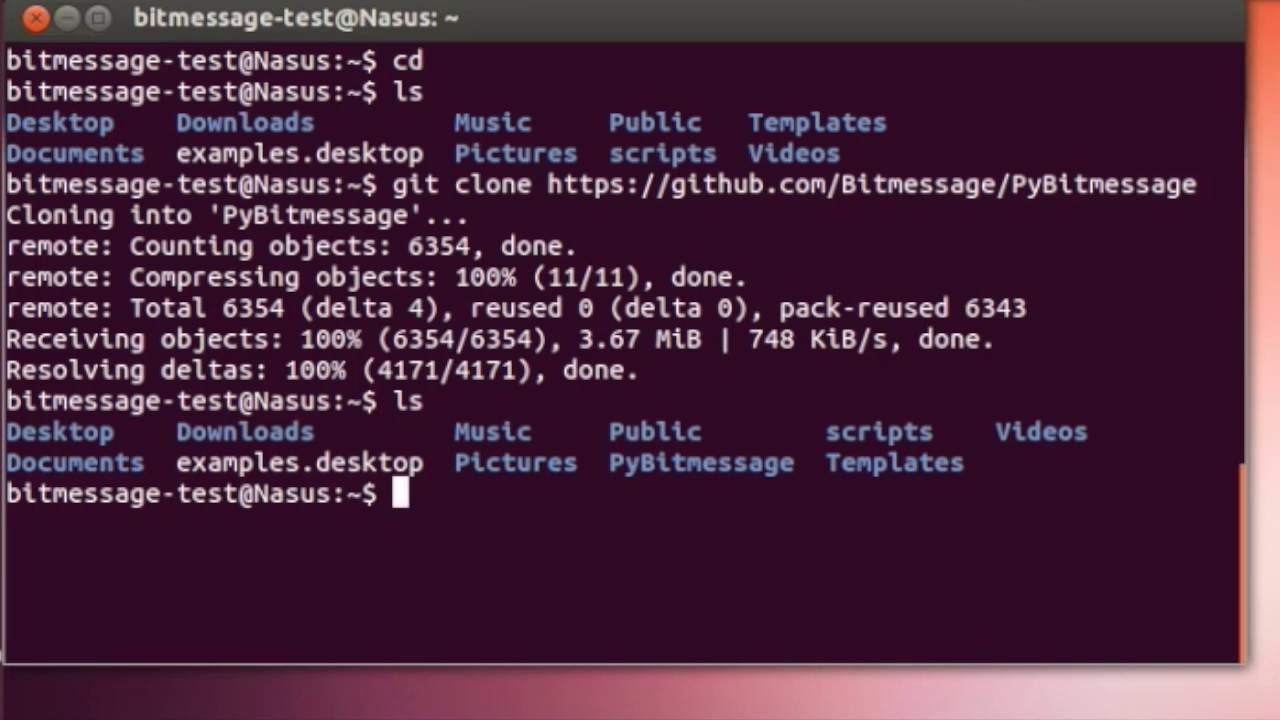
{"action": "type", "text": "cd Py"}
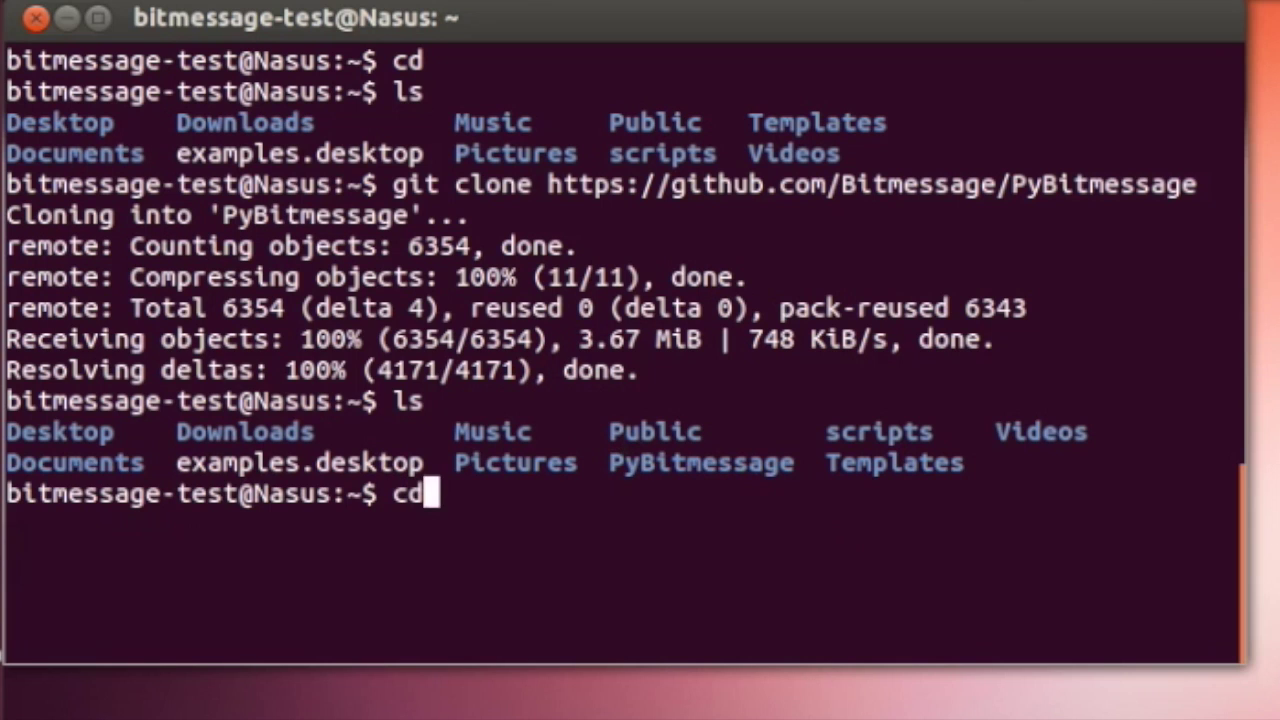
{"action": "key", "text": "Tab"}
{"action": "key", "text": "Return"}
{"action": "type", "text": "ls"}
{"action": "key", "text": "Return"}
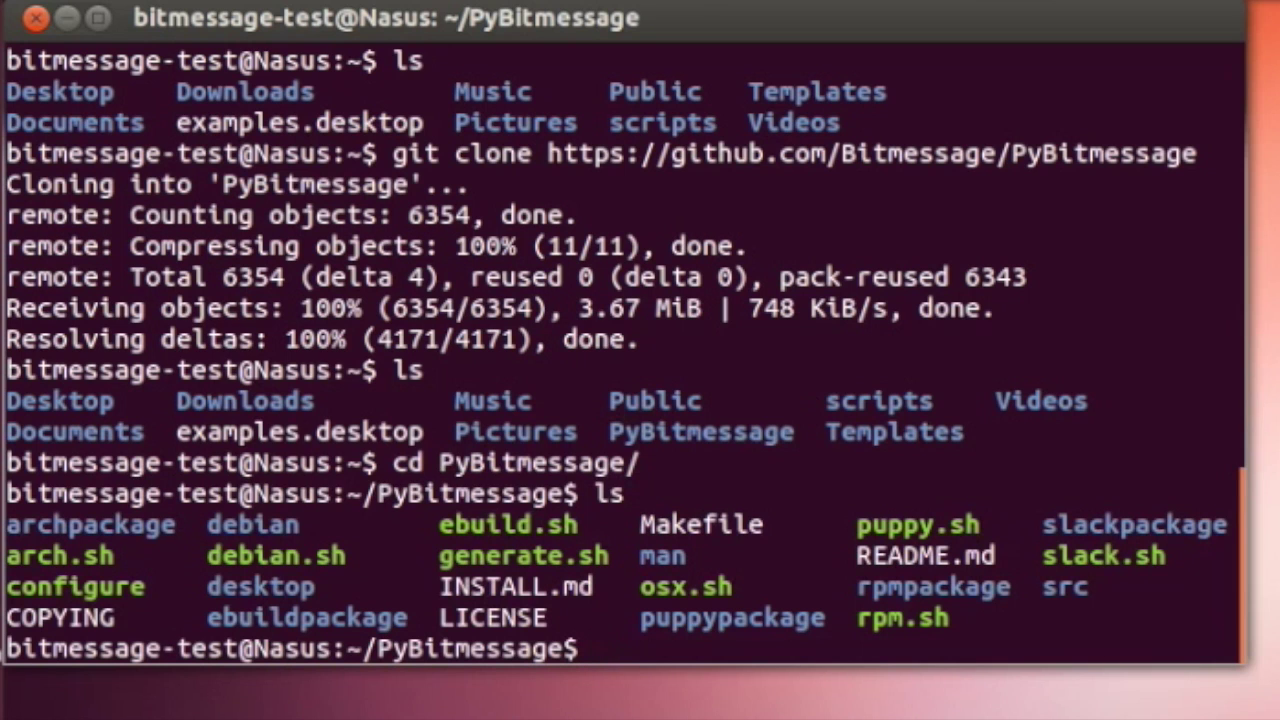
Change into the src folder of PyBitmessage and list its files.
{"action": "type", "text": "cd src"}
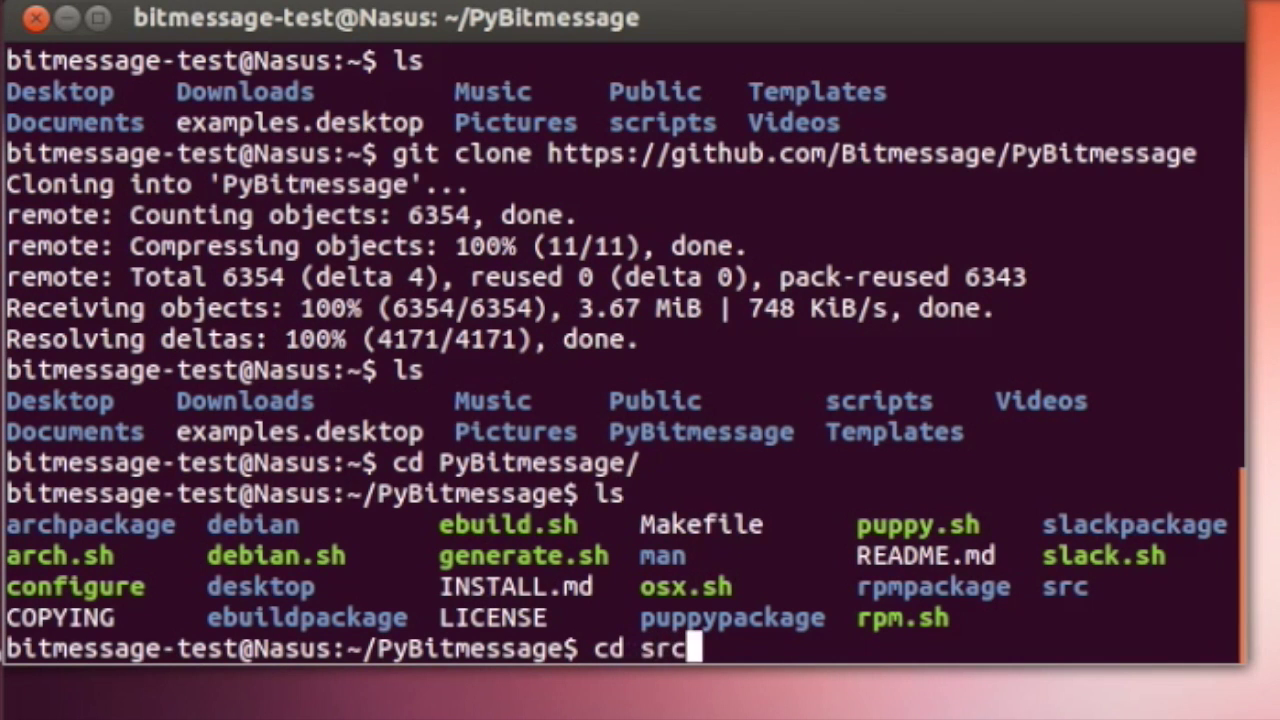
{"action": "key", "text": "Return"}
{"action": "type", "text": "ls"}
{"action": "key", "text": "Return"}
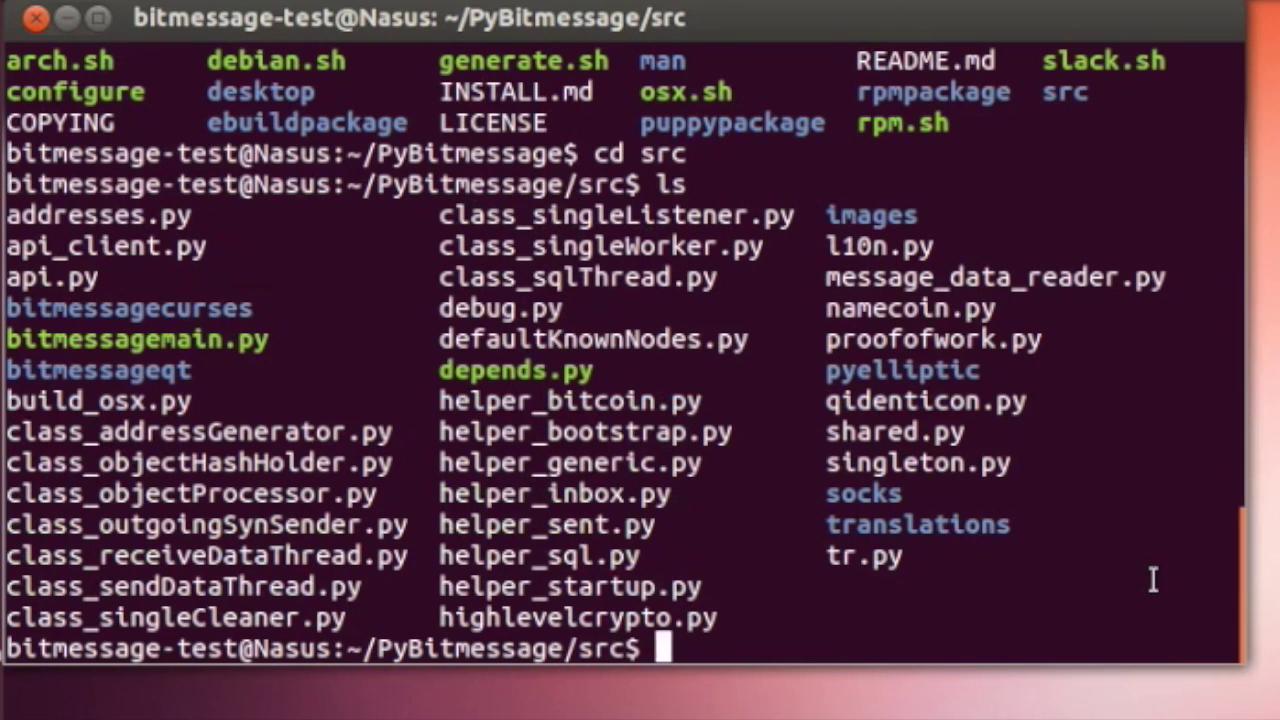
Run ./bitmessagemain.py from the src folder to launch Bitmessage.
{"action": "type", "text": "./bitm"}
{"action": "key", "text": "Tab"}
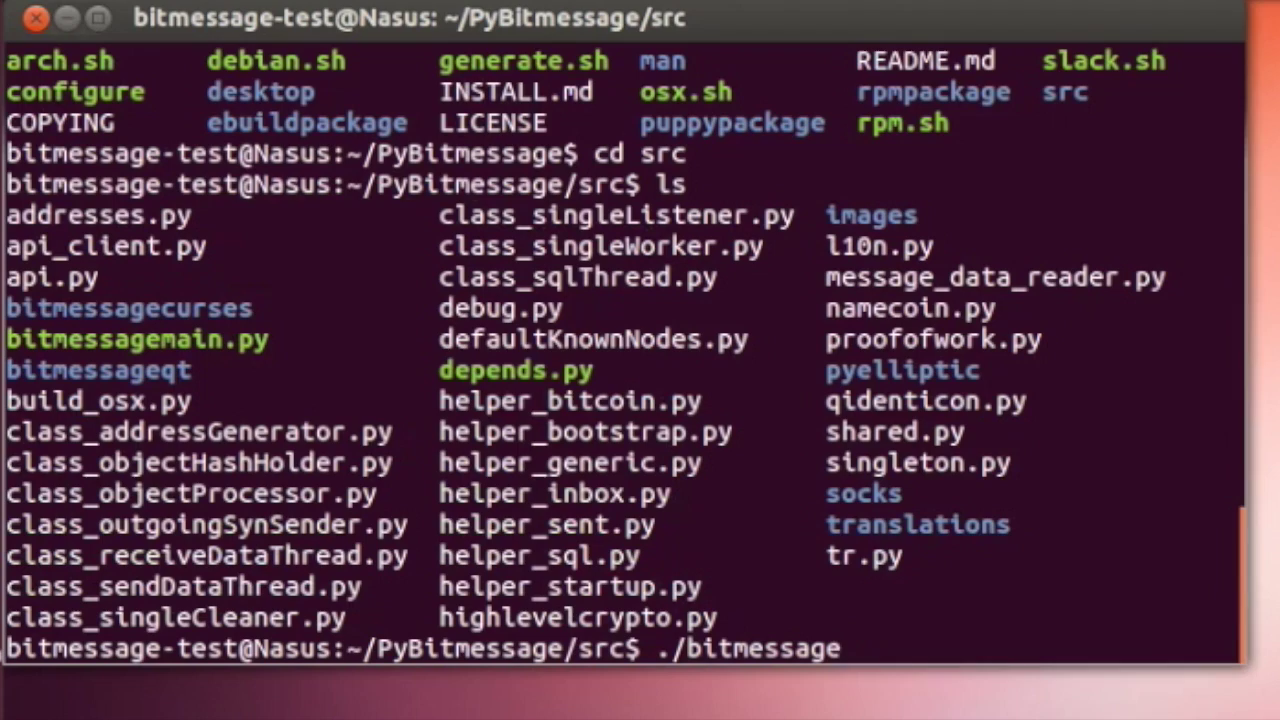
{"action": "type", "text": "m"}
{"action": "key", "text": "Tab"}
{"action": "key", "text": "Return"}
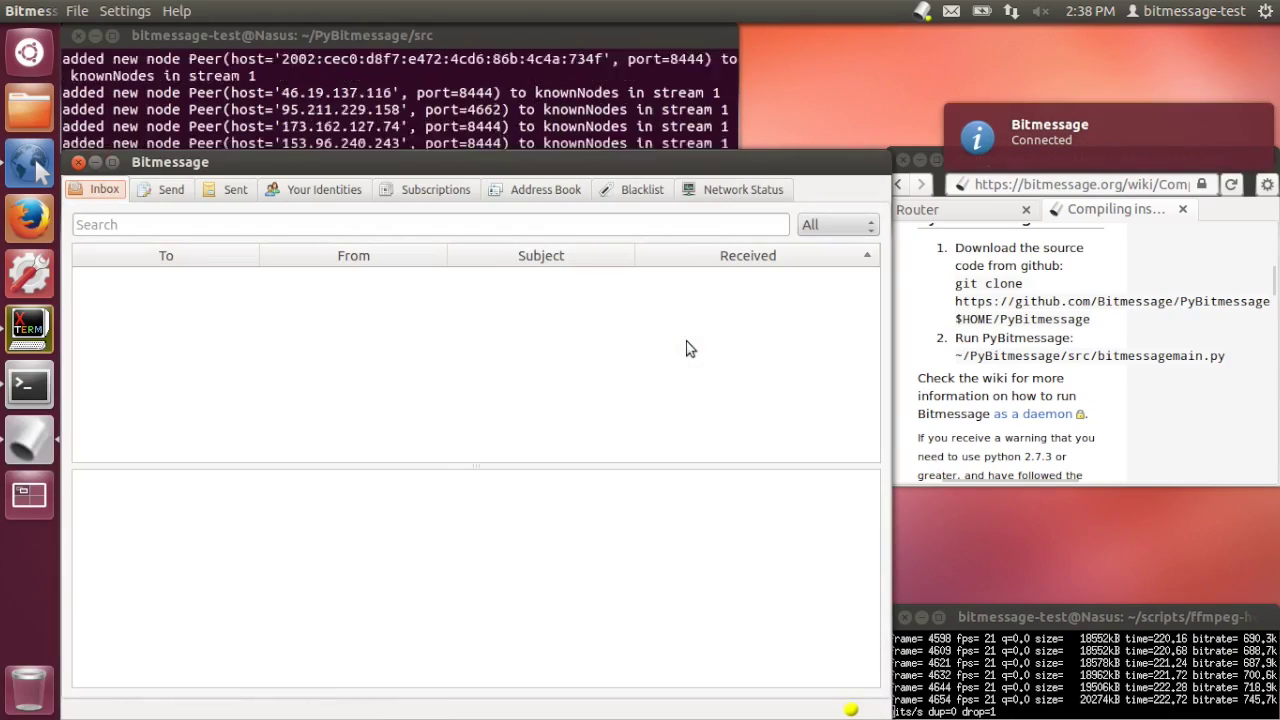
Move the Bitmessage window up over the terminal, and close Bitmessage.
{"action": "key", "text": "alt+Tab"}
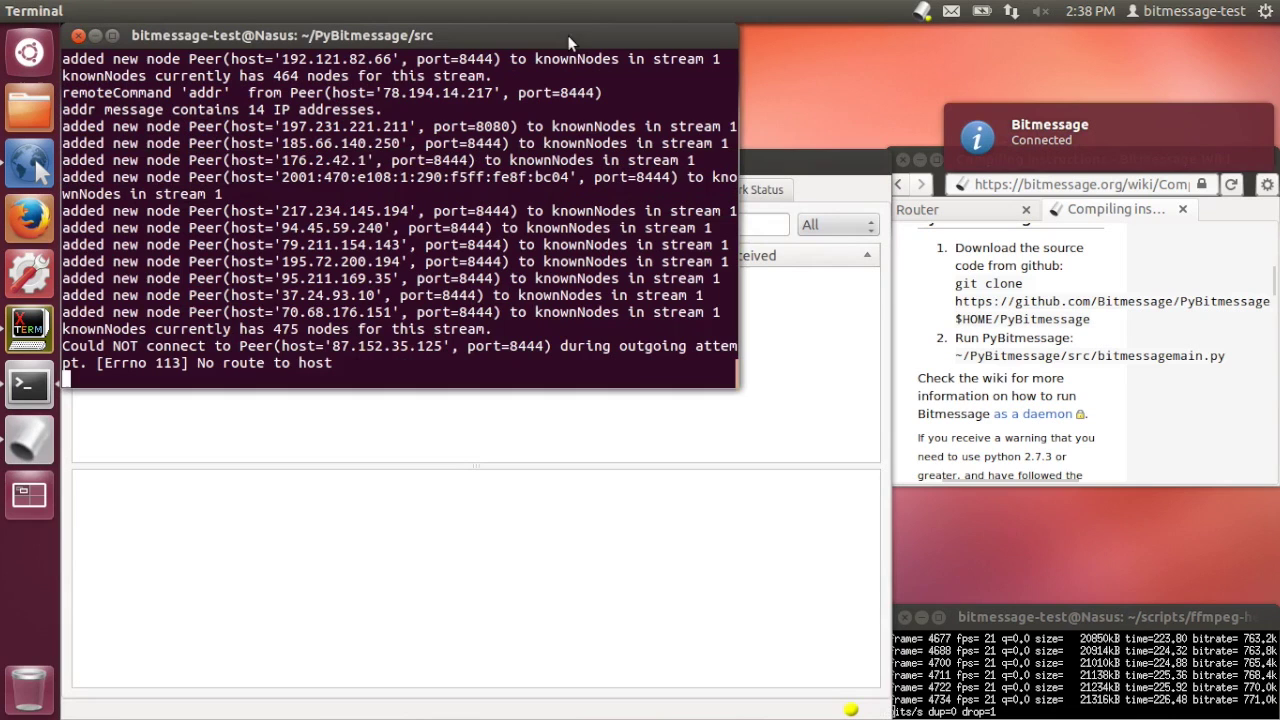
{"action": "left_click_drag", "start_coordinate": [762, 168], "coordinate": [770, 42]}
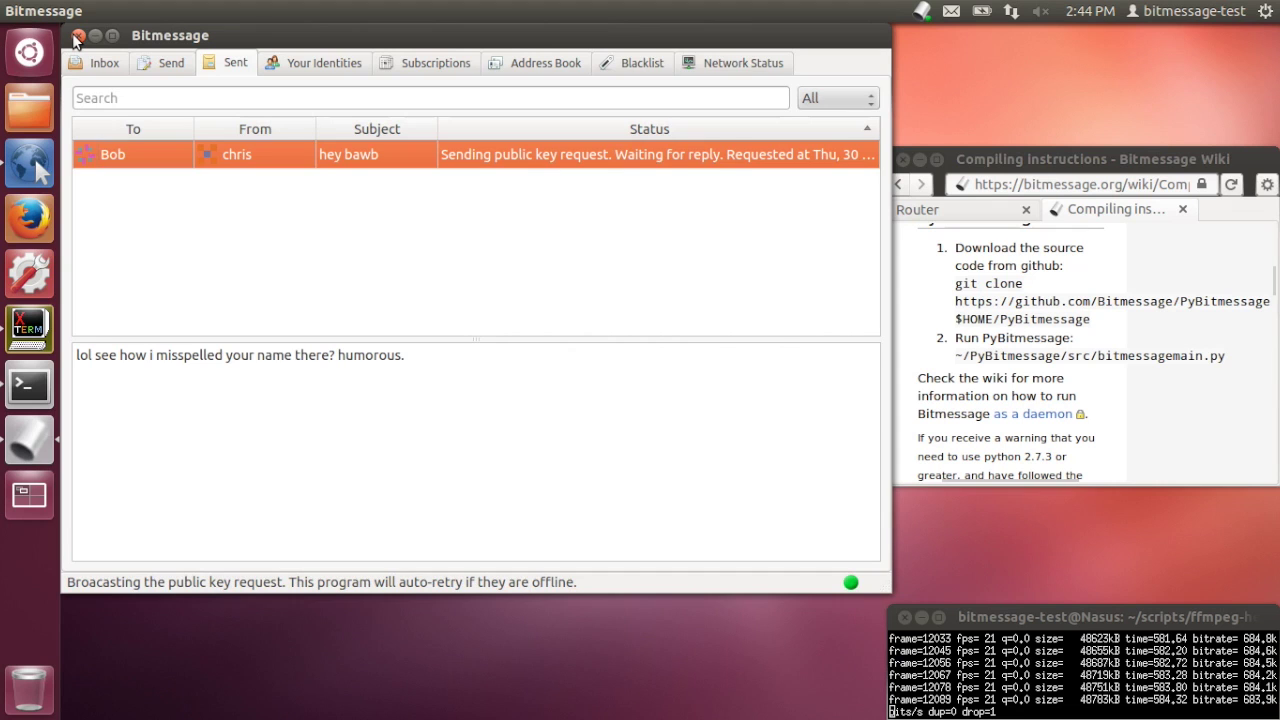
{"action": "left_click", "coordinate": [78, 36]}
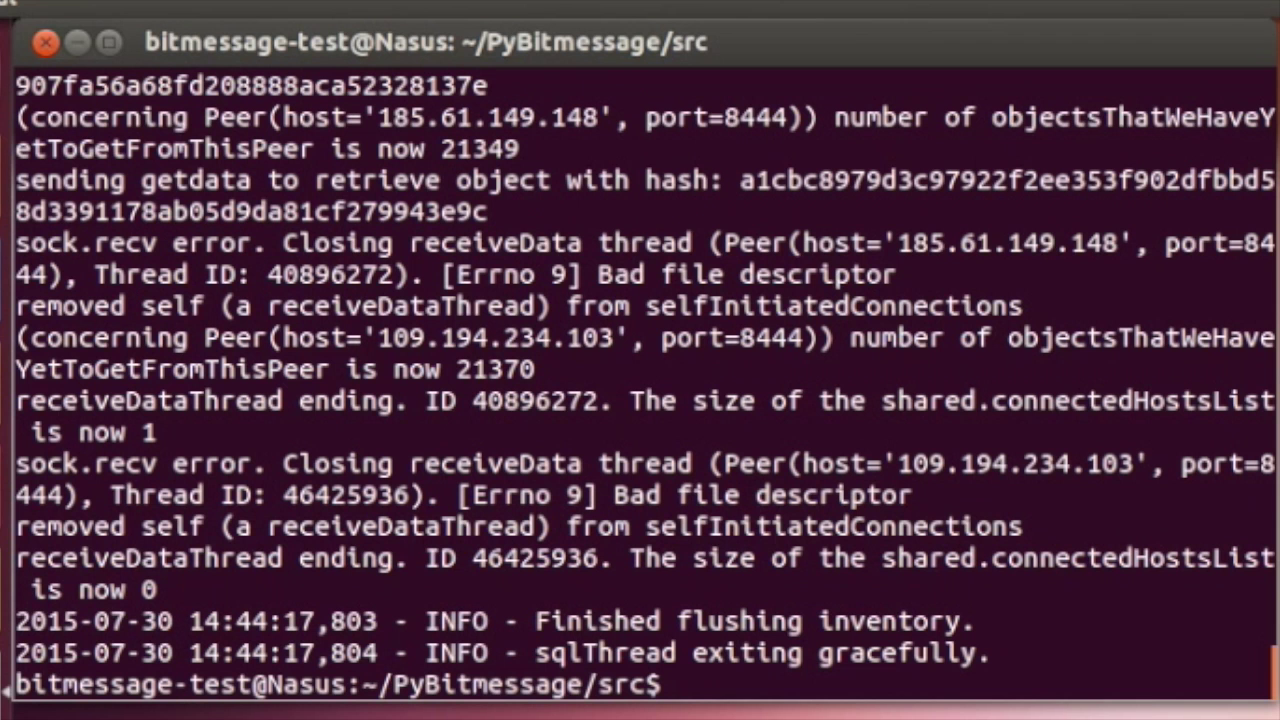
Go back up to the PyBitmessage folder, list its contents and highlight the desktop folder's name.
{"action": "type", "text": "cd .."}
{"action": "key", "text": "Return"}
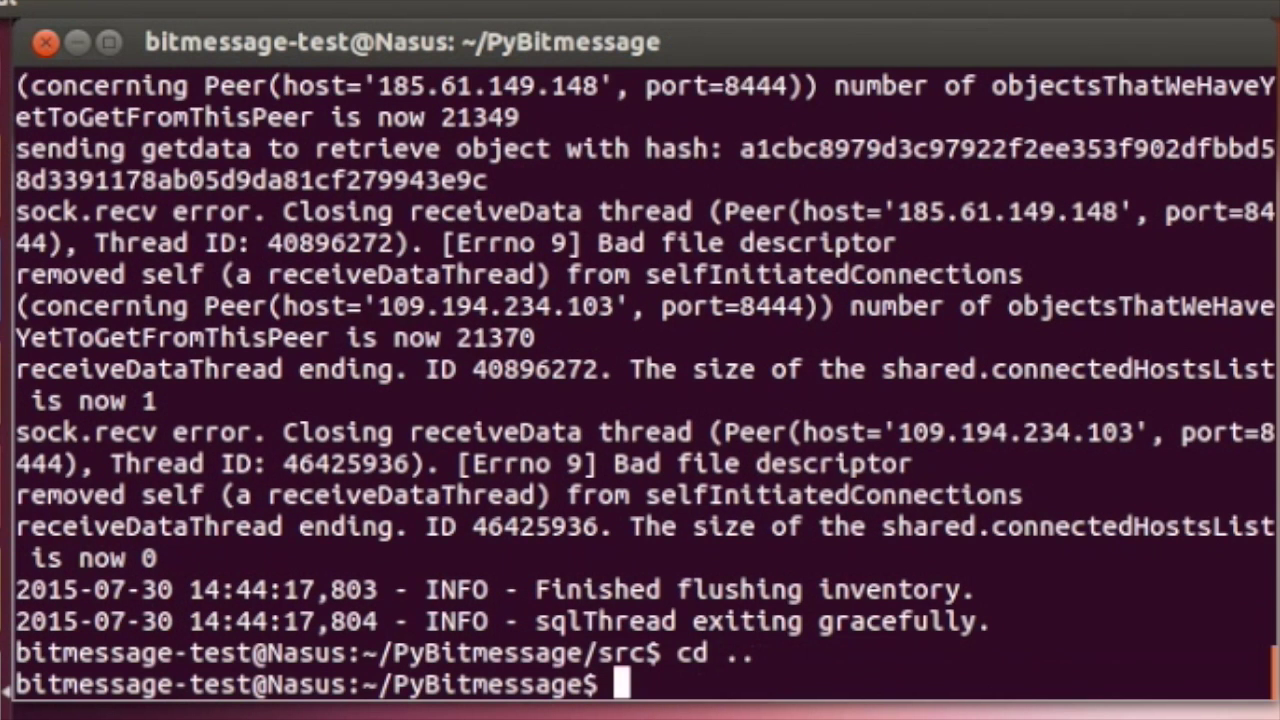
{"action": "type", "text": "ls"}
{"action": "key", "text": "Return"}
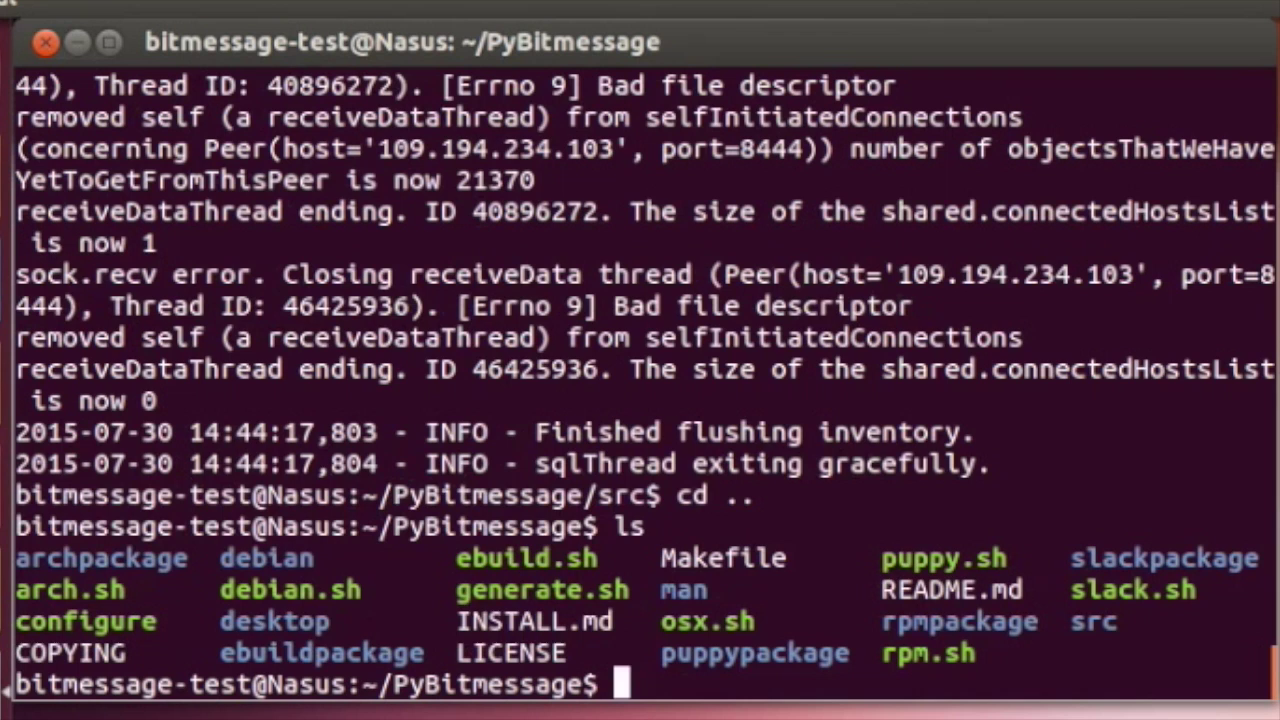
{"action": "triple_click", "coordinate": [272, 612]}
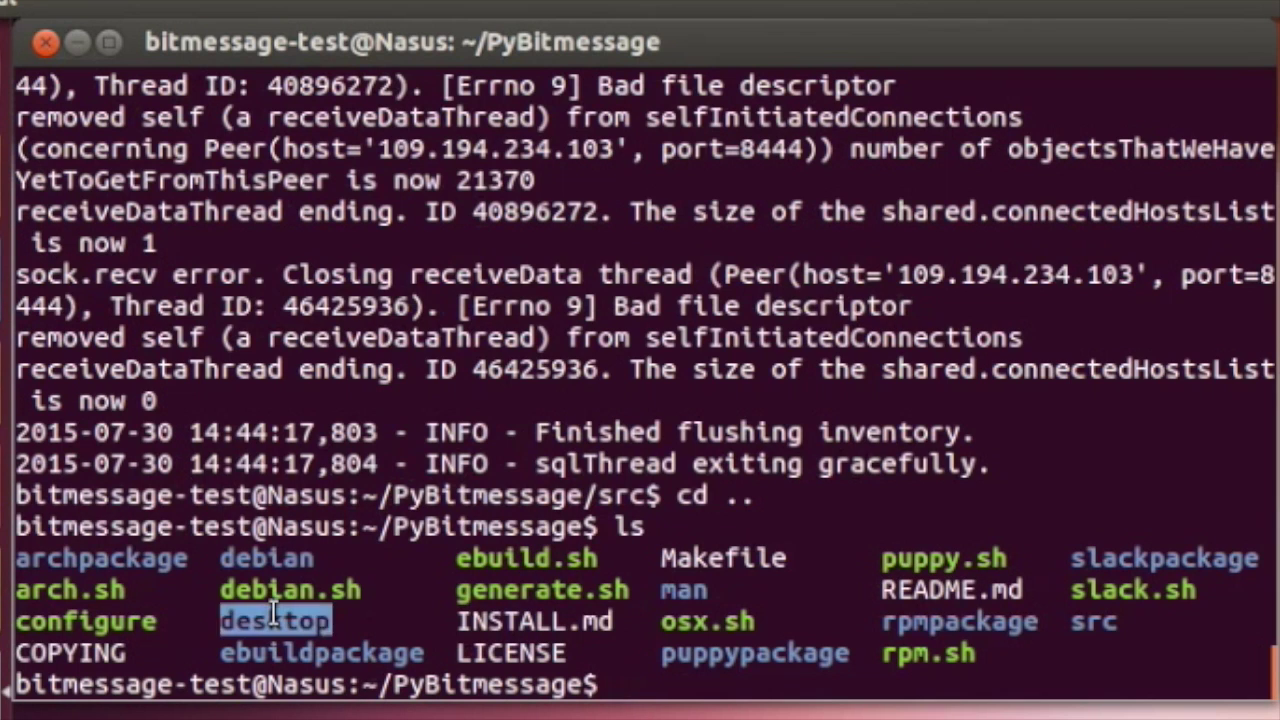
Change into PyBitmessage's desktop folder in the terminal and list its files.
{"action": "left_click", "coordinate": [568, 619]}
{"action": "type", "text": "cd de"}
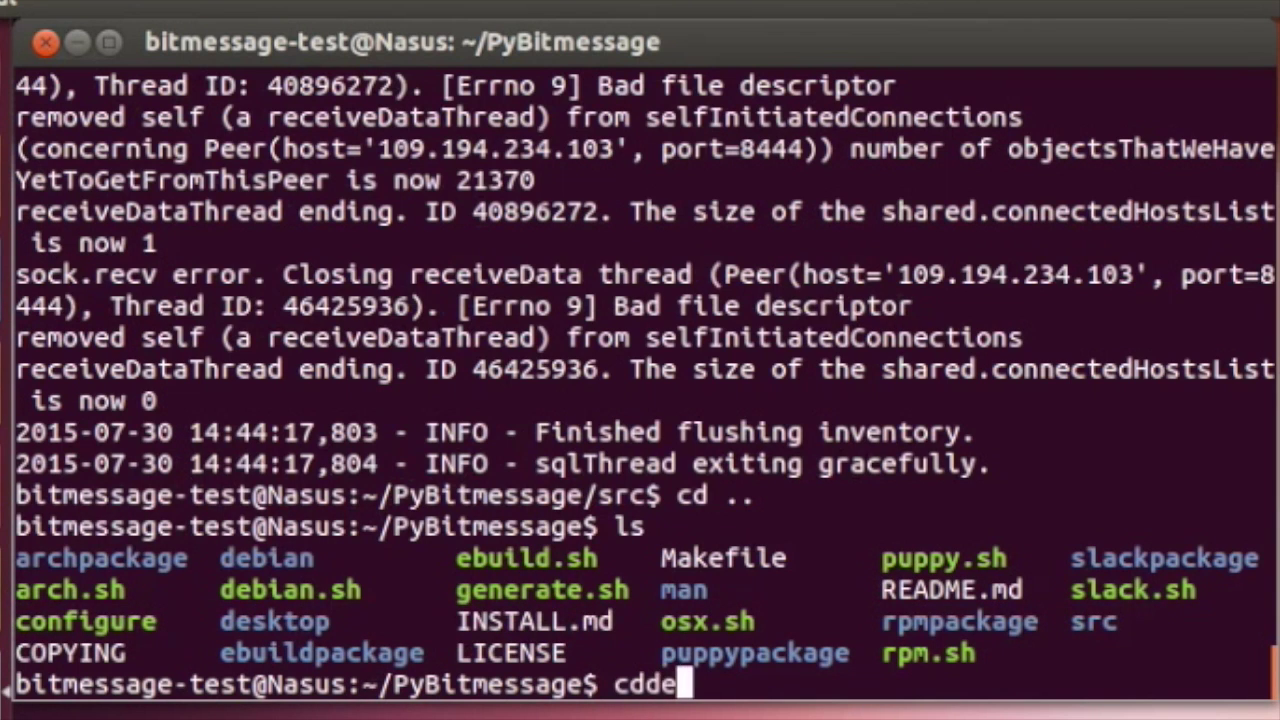
{"action": "key", "text": "BackSpace"}
{"action": "key", "text": "BackSpace"}
{"action": "type", "text": "des"}
{"action": "key", "text": "Tab"}
{"action": "key", "text": "Return"}
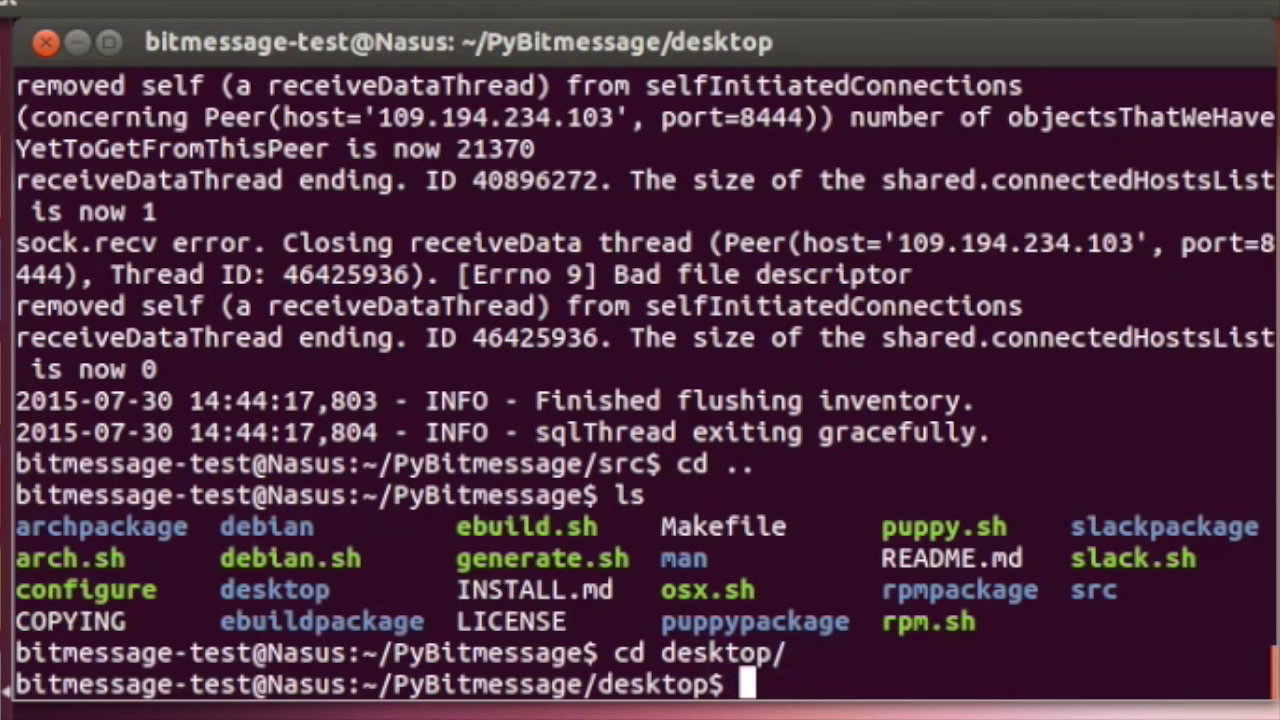
{"action": "type", "text": "ls"}
{"action": "key", "text": "Return"}
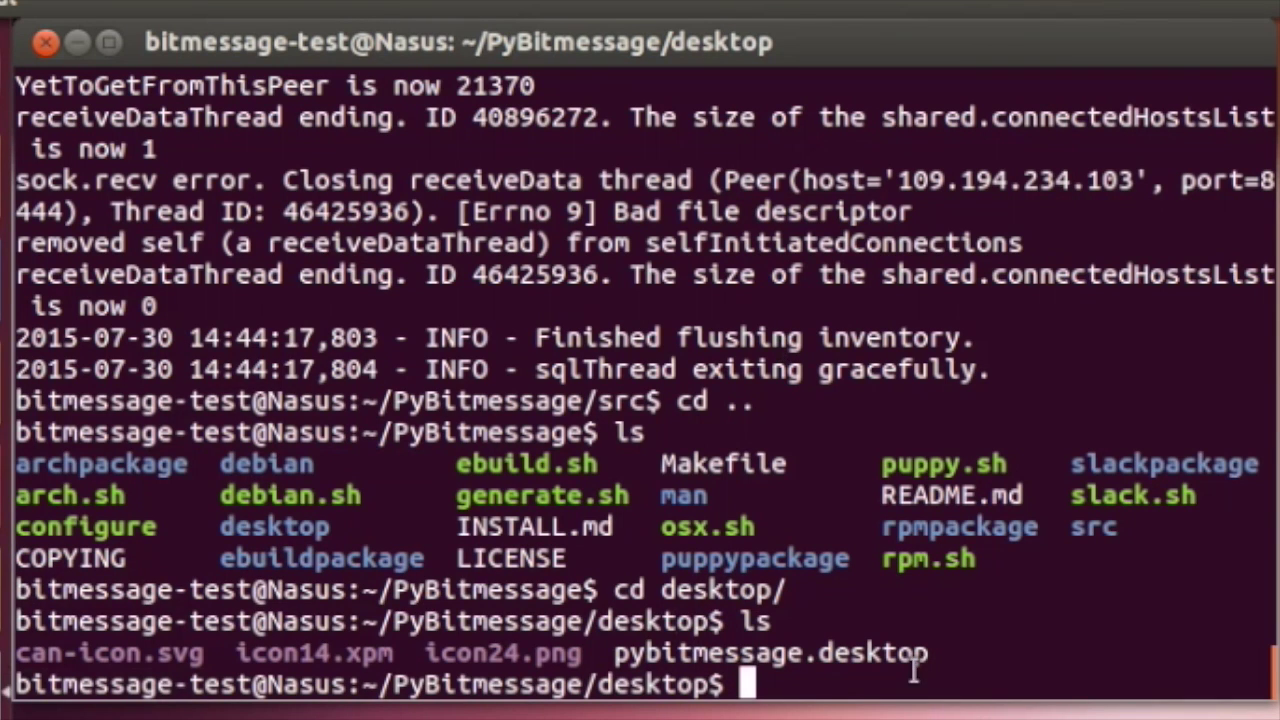
Open pybitmessage.desktop in gedit from the terminal and shift the editor window aside to uncover more of the terminal.
{"action": "type", "text": "gedit"}
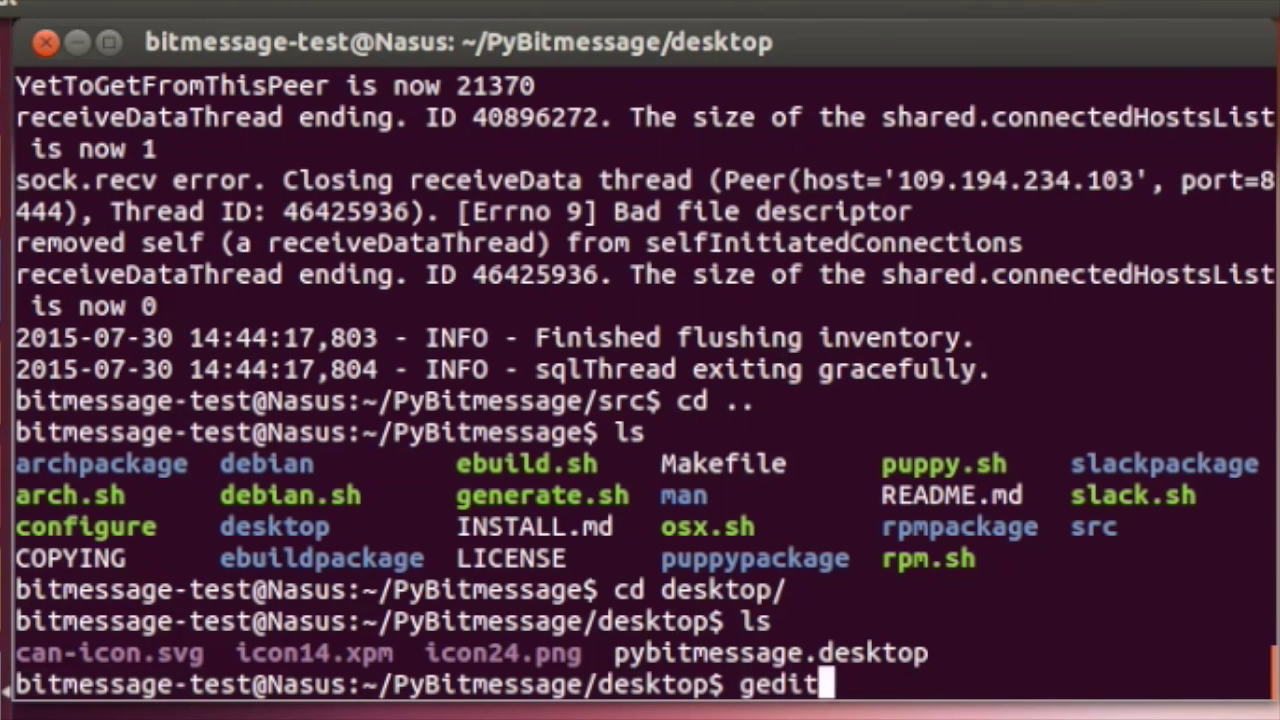
{"action": "type", "text": " pybitmessage.desktop"}
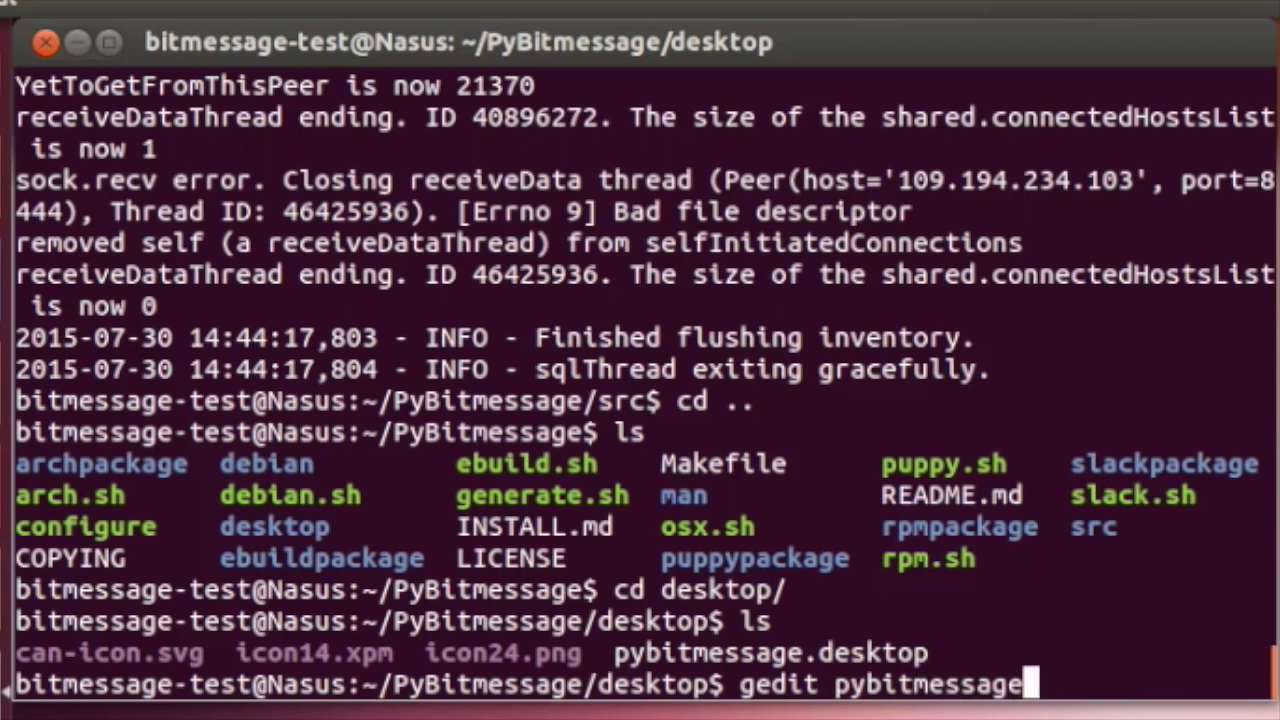
{"action": "key", "text": "Return"}
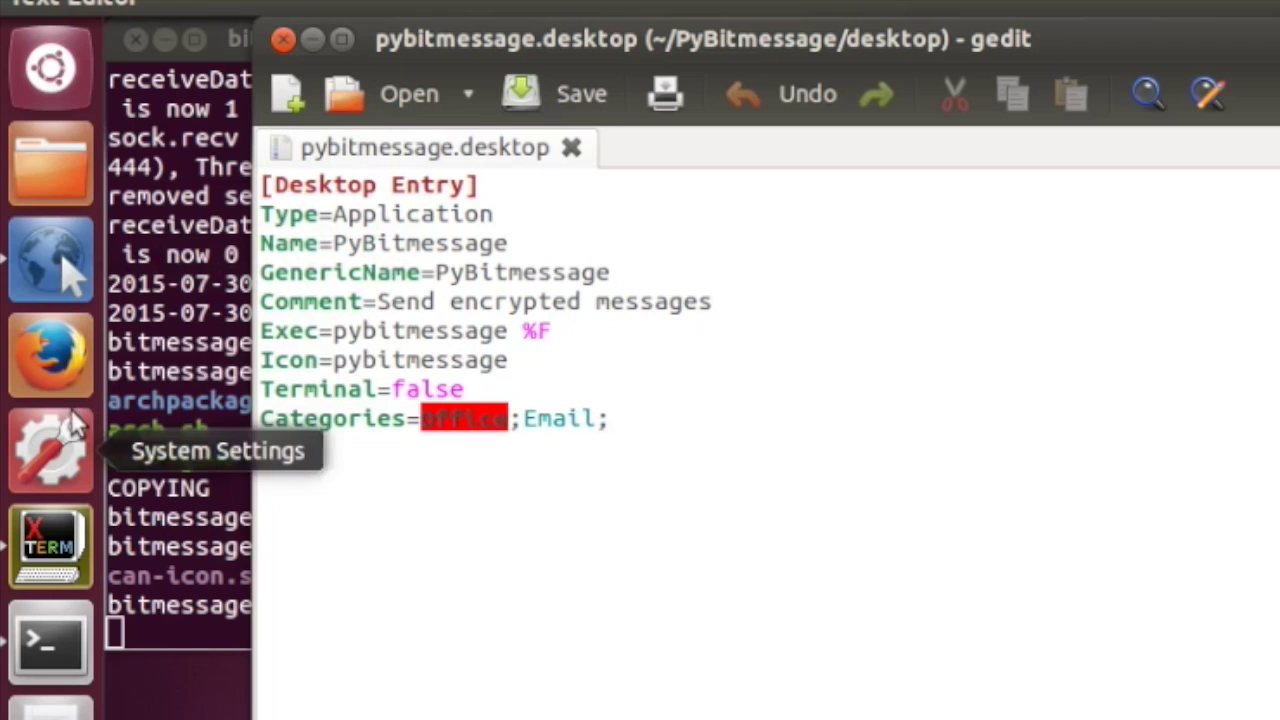
{"action": "left_click_drag", "start_coordinate": [533, 148], "coordinate": [690, 148]}
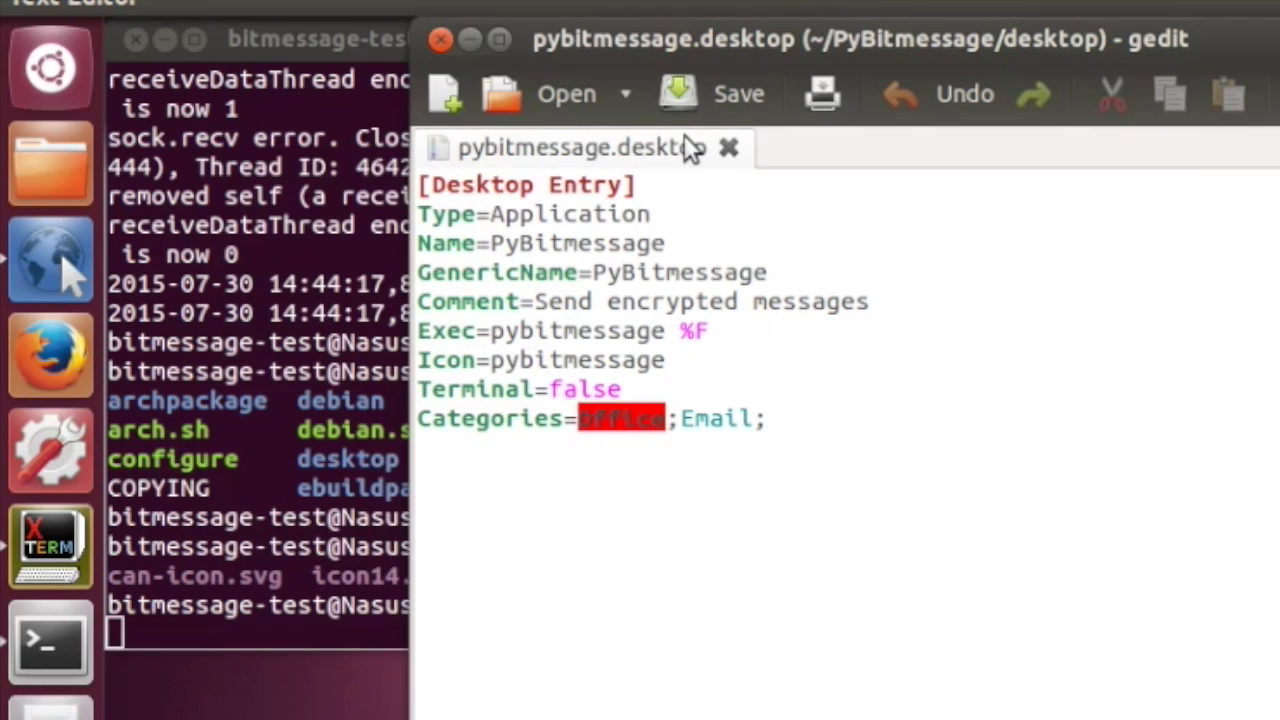
Replace the whole Exec value, including %F, with /home/bitmessage-test/PyBitmessage/src/bitmessagemain.py.
{"action": "triple_click", "coordinate": [444, 330]}
{"action": "left_click", "coordinate": [490, 330]}
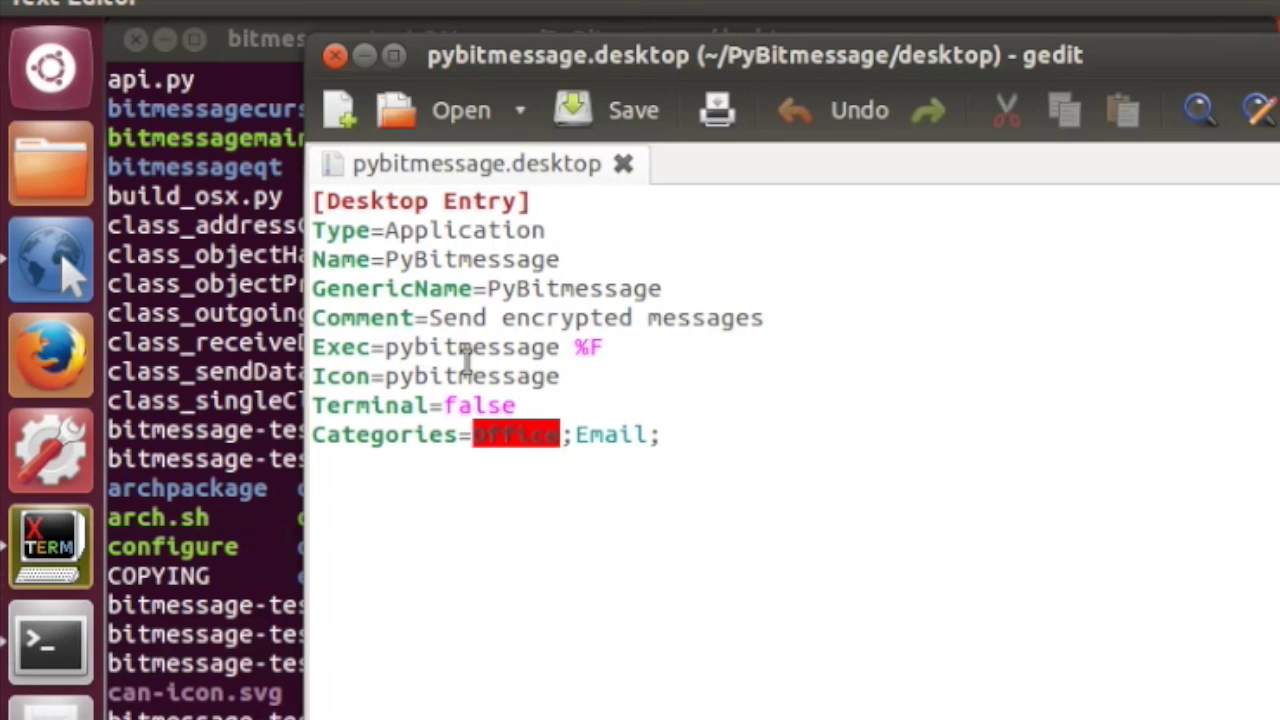
{"action": "double_click", "coordinate": [562, 352]}
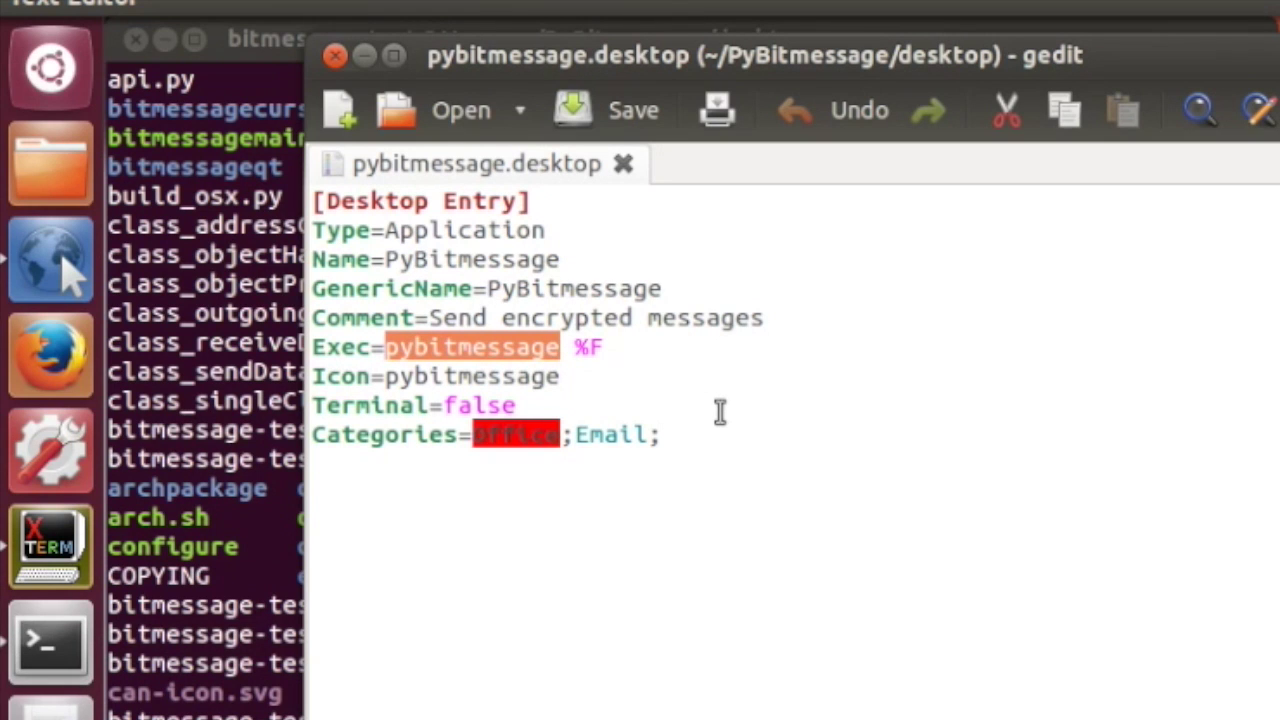
{"action": "key", "text": "ctrl+z"}
{"action": "type", "text": "/home/b"}
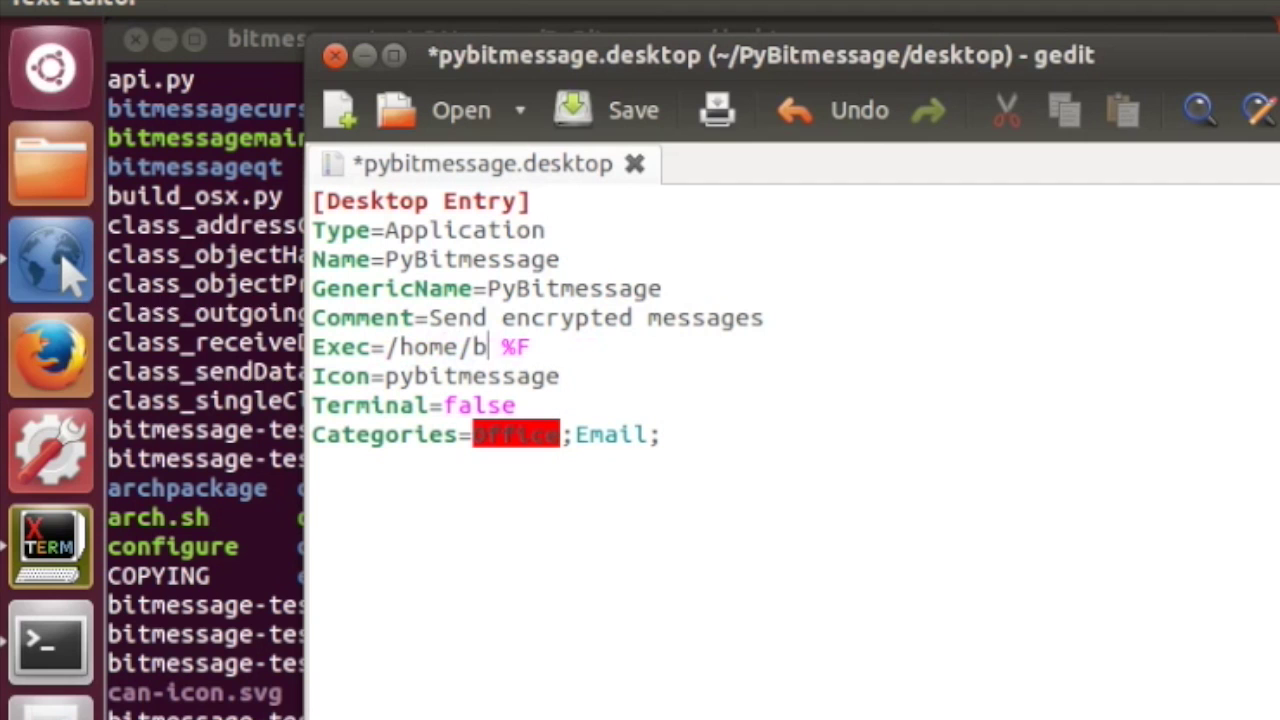
{"action": "type", "text": "it"}
{"action": "mouse_move", "coordinate": [864, 62]}
{"action": "left_mouse_down"}
{"action": "mouse_move", "coordinate": [966, 40]}
{"action": "mouse_move", "coordinate": [864, 70]}
{"action": "left_mouse_up"}
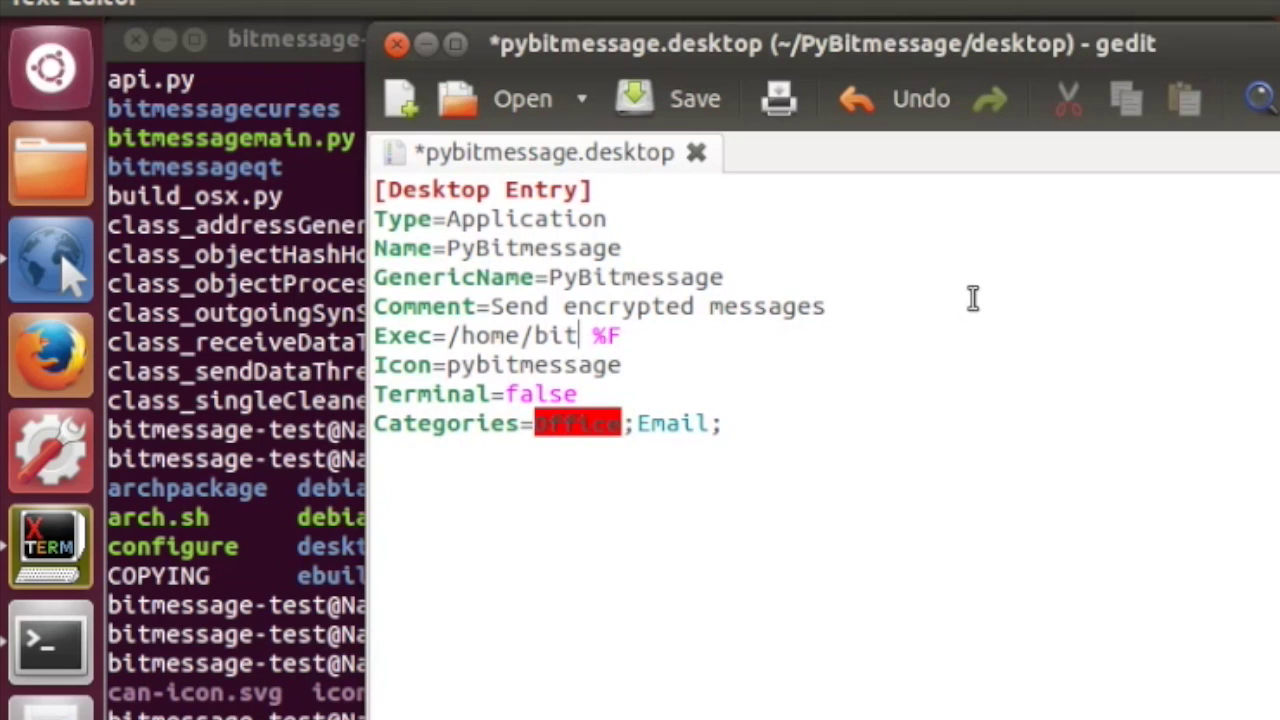
{"action": "type", "text": "message-test"}
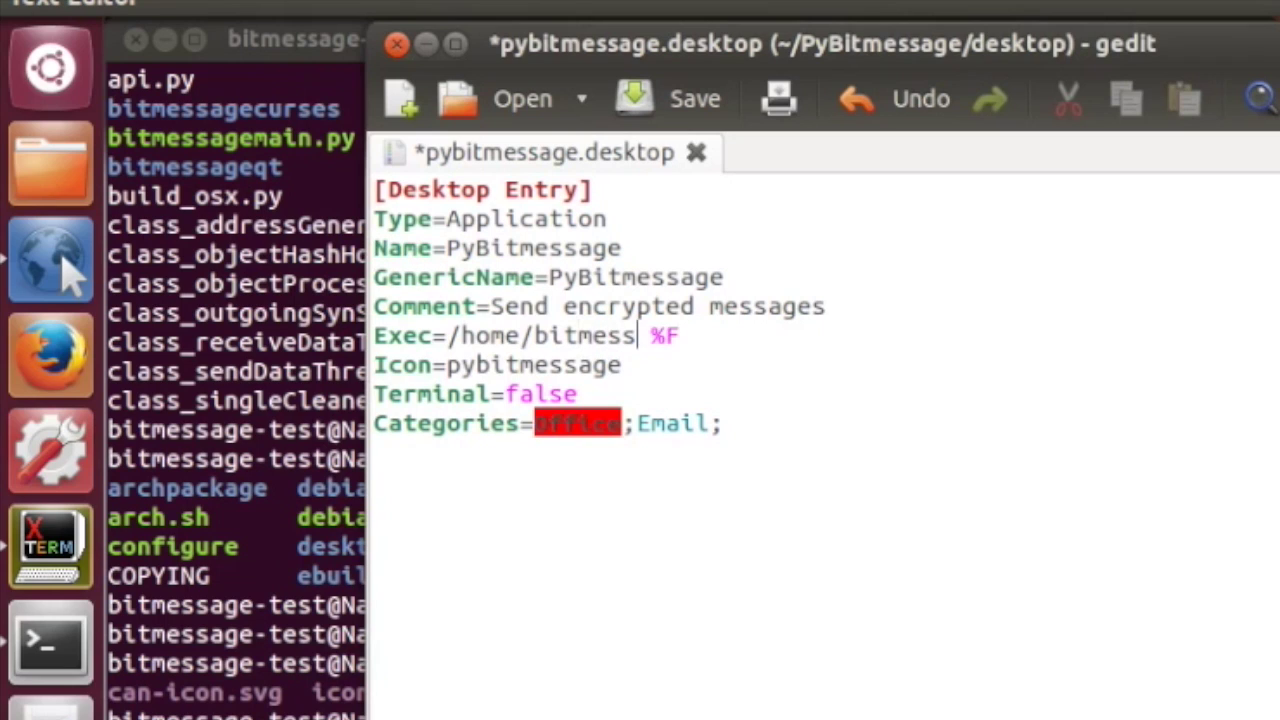
{"action": "type", "text": "/PyB"}
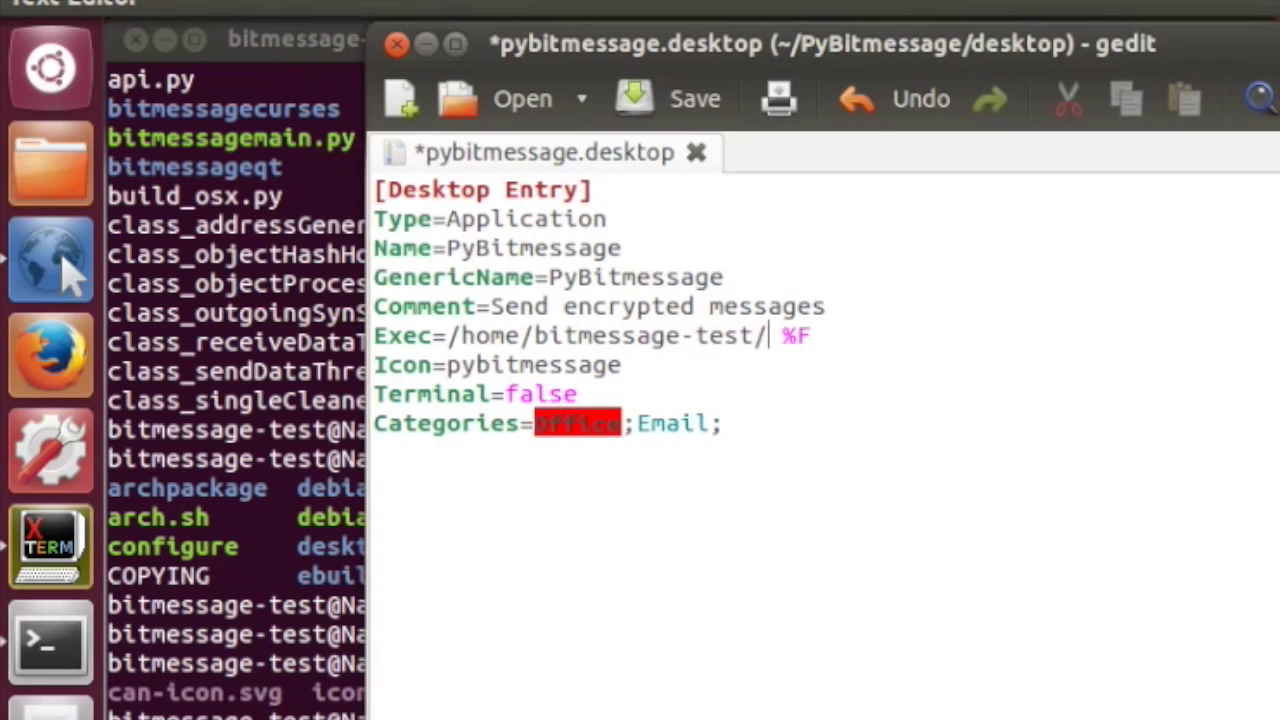
{"action": "type", "text": "itmessage"}
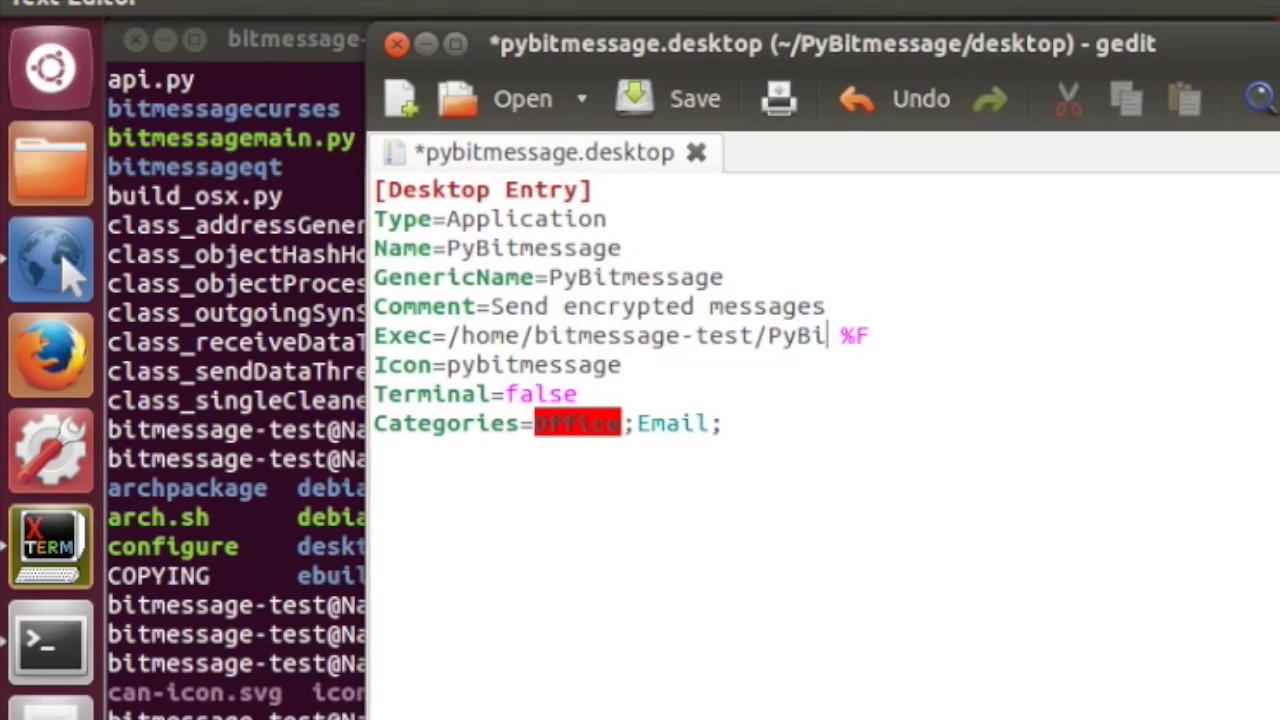
{"action": "type", "text": "/"}
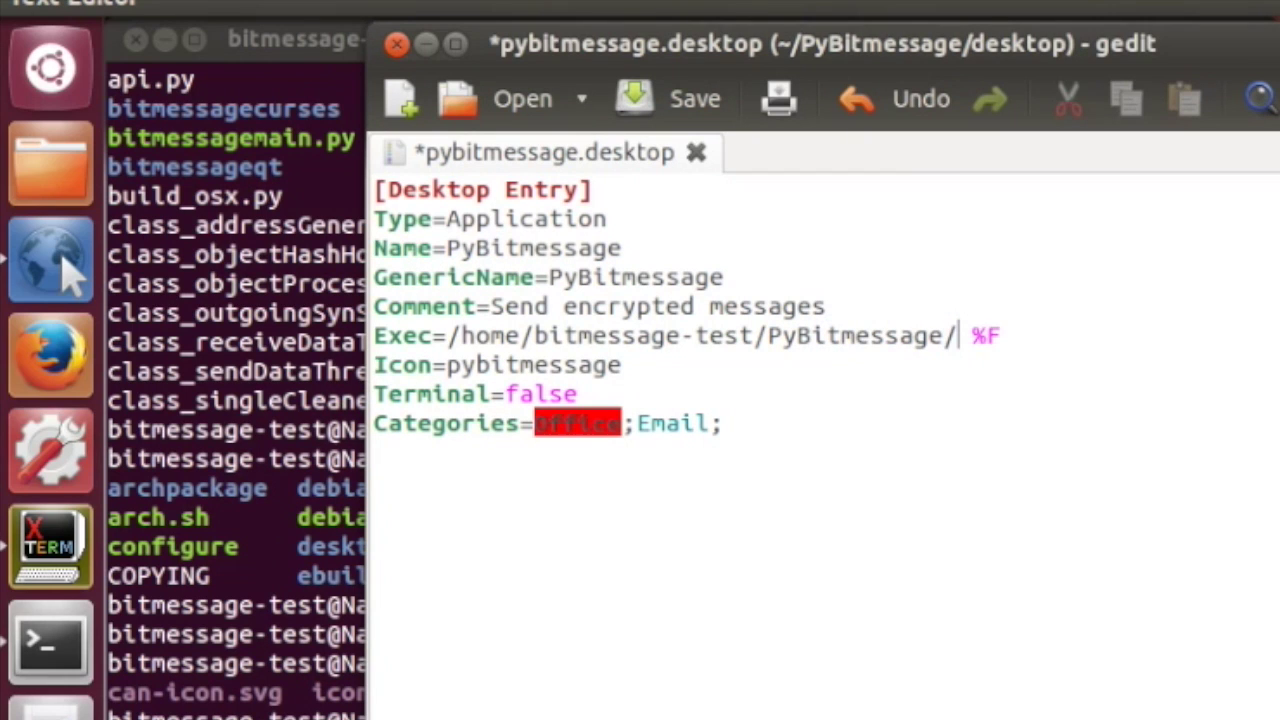
{"action": "type", "text": "src/"}
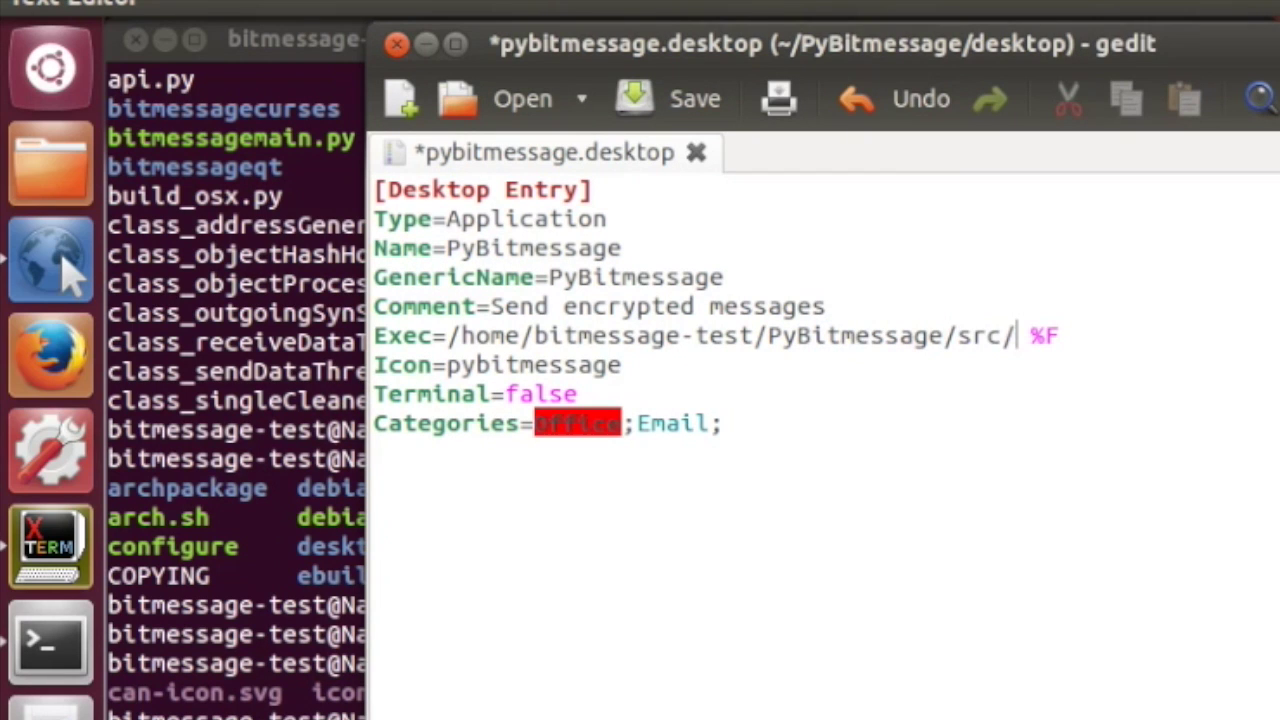
{"action": "type", "text": "bitmessage"}
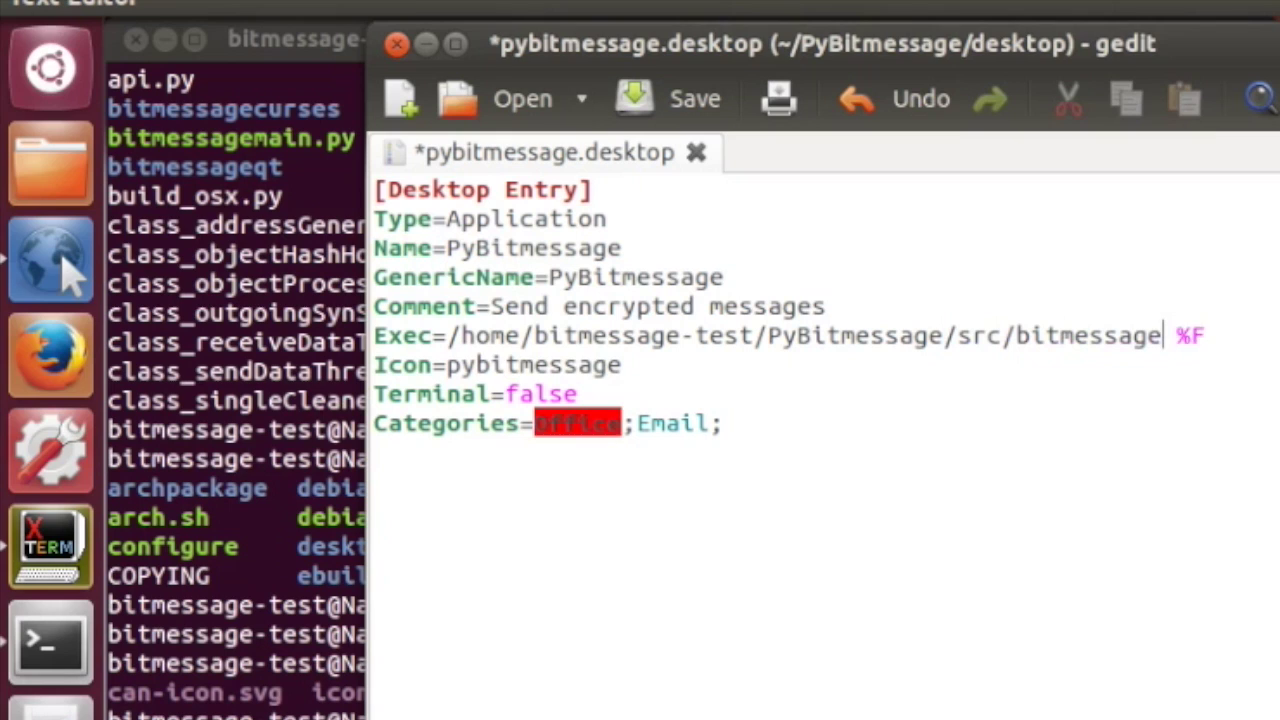
{"action": "type", "text": "main.py"}
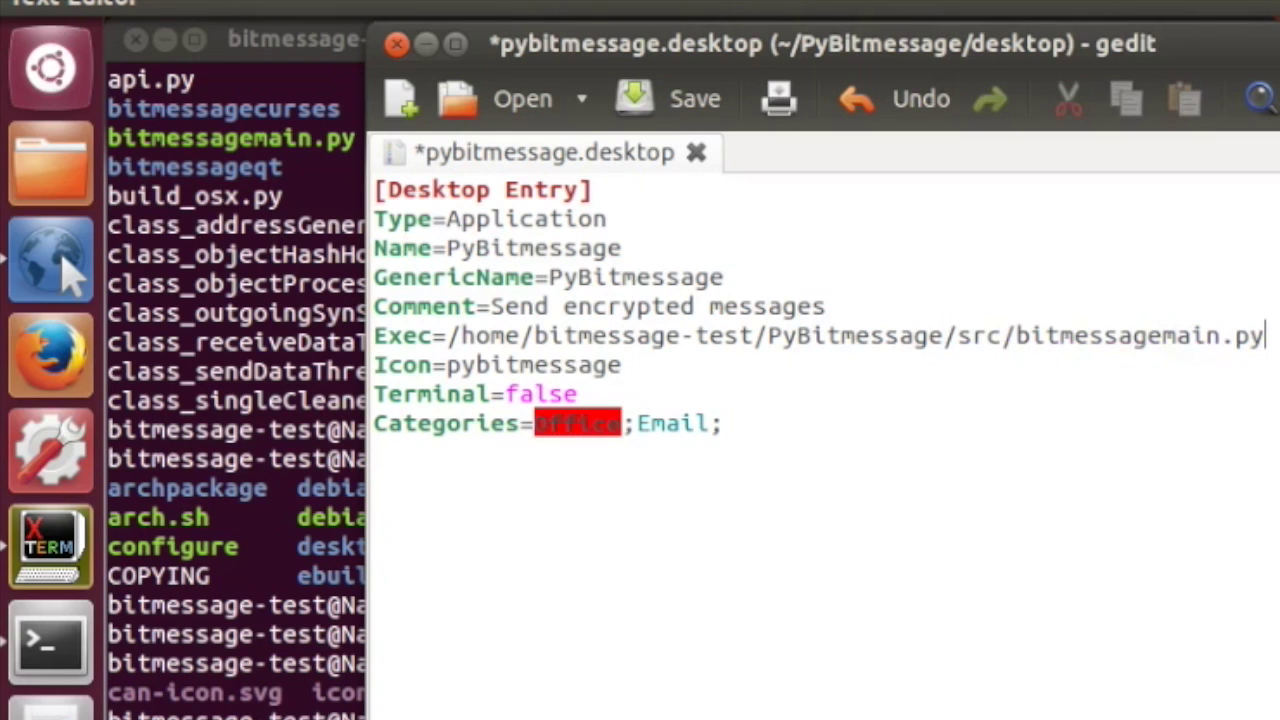
Set the Icon entry to /home/bitmessage-test/PyBitmessage/desktip/can-icon.svg, reusing the folder path from the Exec line, and save the file.
{"action": "left_click", "coordinate": [446, 365]}
{"action": "left_click", "coordinate": [641, 364], "text": "shift"}
{"action": "key", "text": "BackSpace"}
{"action": "left_click", "coordinate": [446, 337]}
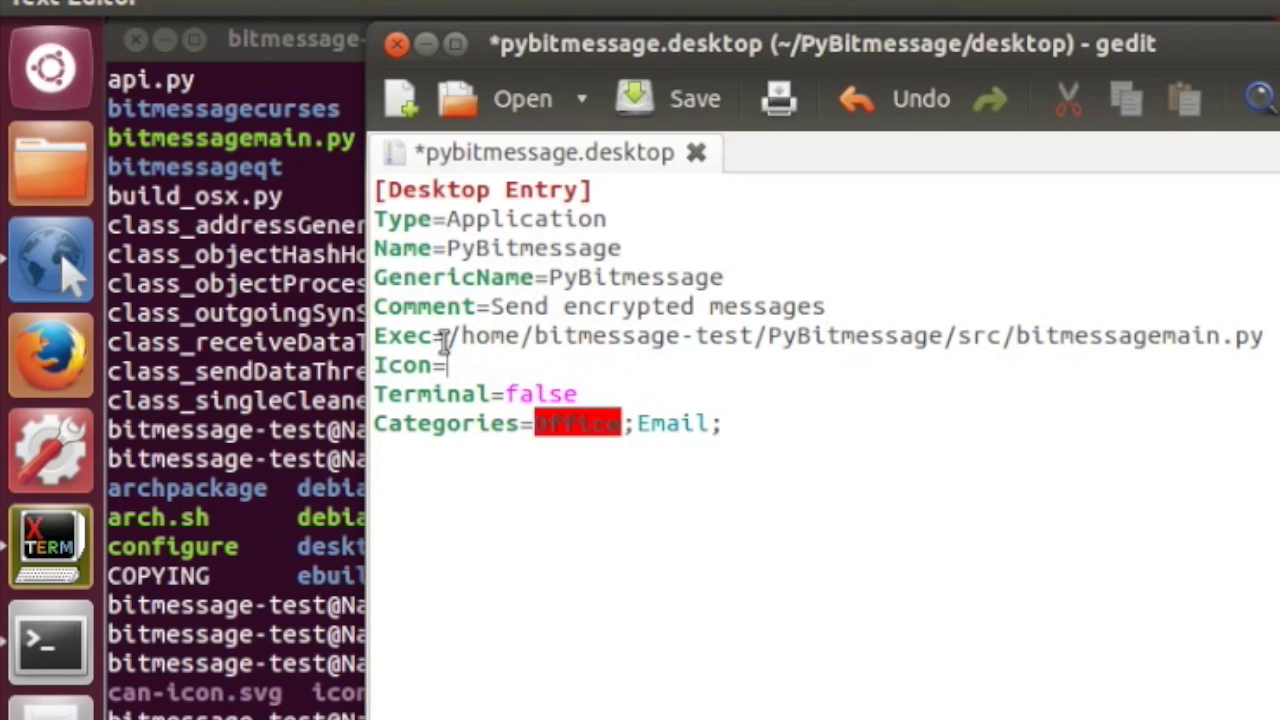
{"action": "left_click", "coordinate": [951, 337], "text": "shift"}
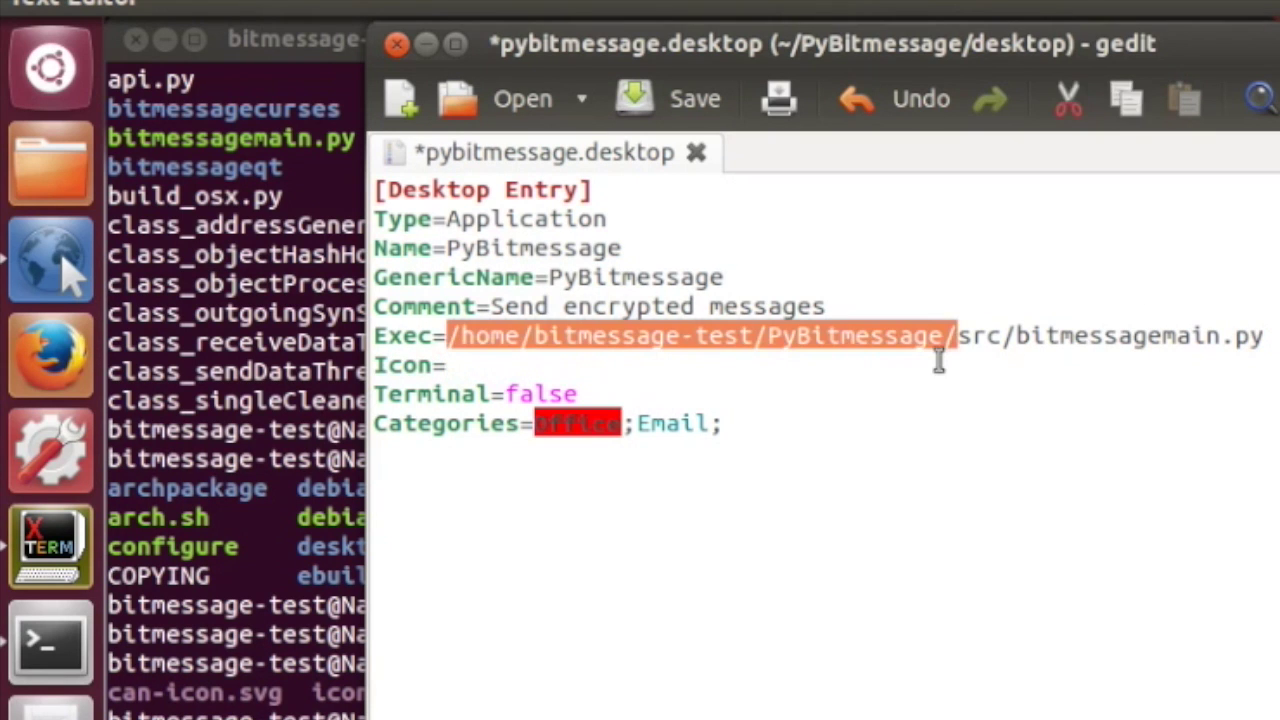
{"action": "key", "text": "ctrl+c"}
{"action": "left_click", "coordinate": [948, 365]}
{"action": "key", "text": "ctrl+v"}
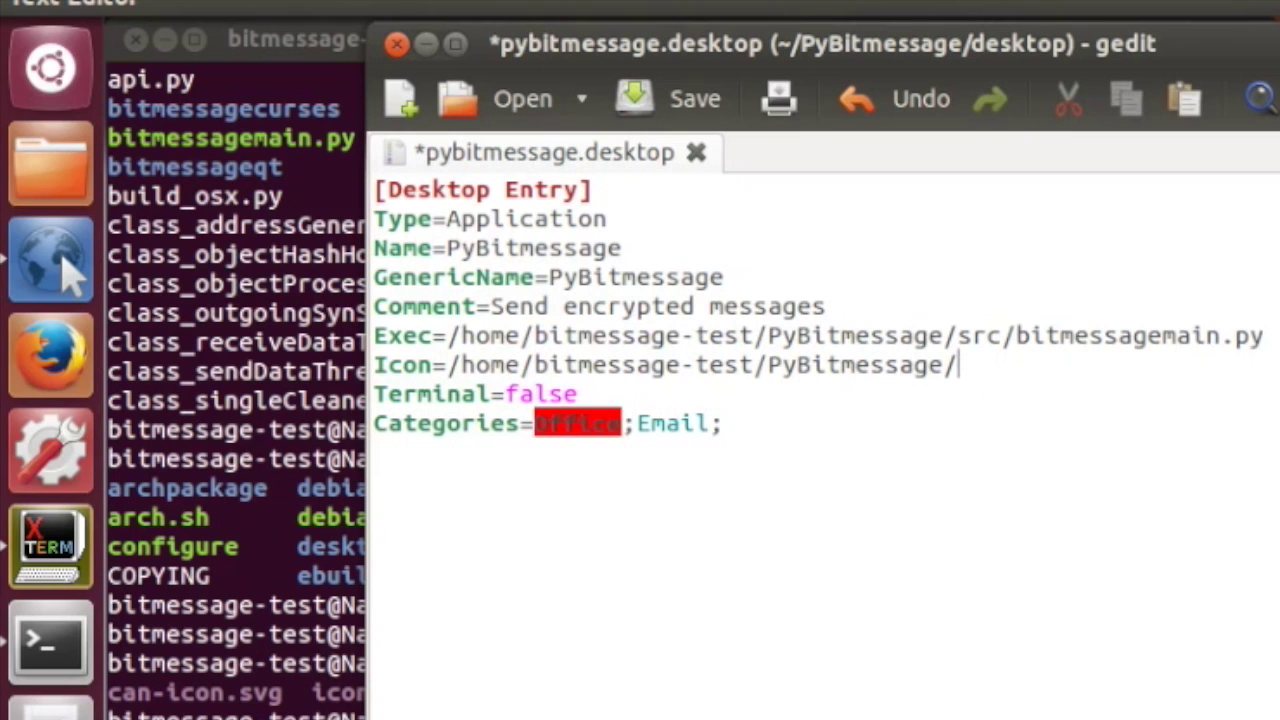
{"action": "type", "text": "desktip/can-icon.s"}
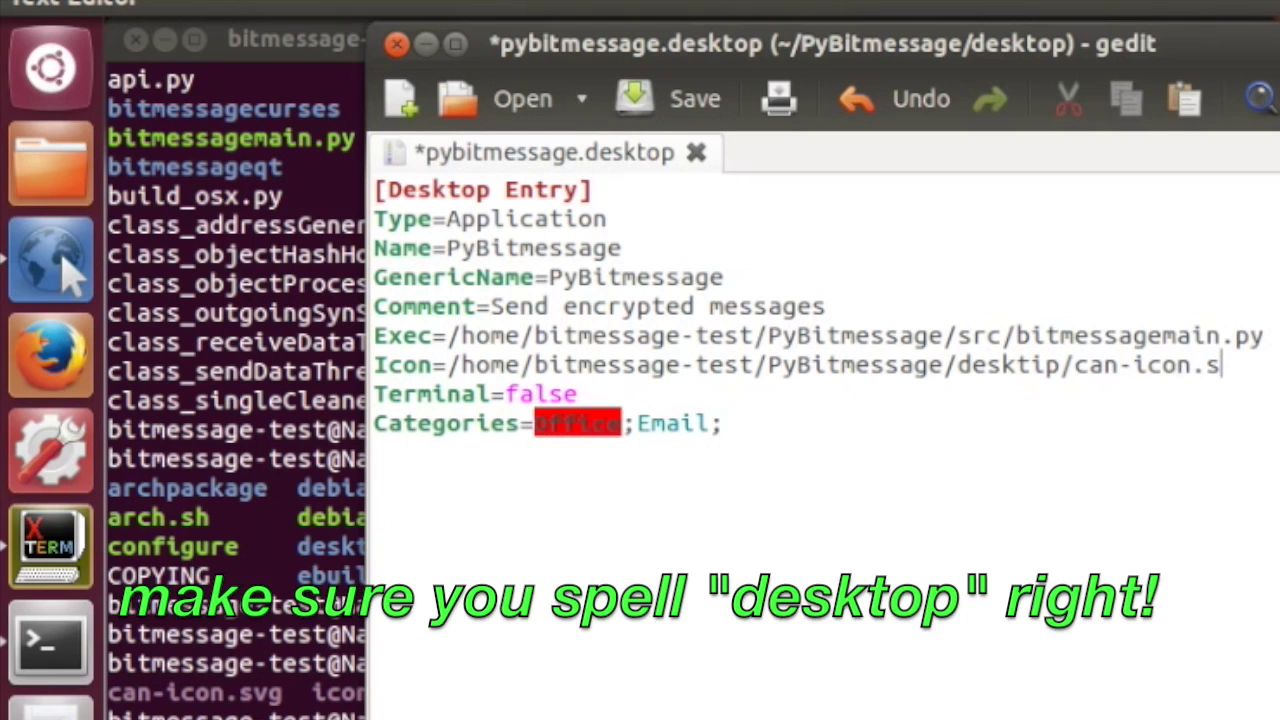
{"action": "type", "text": "vg"}
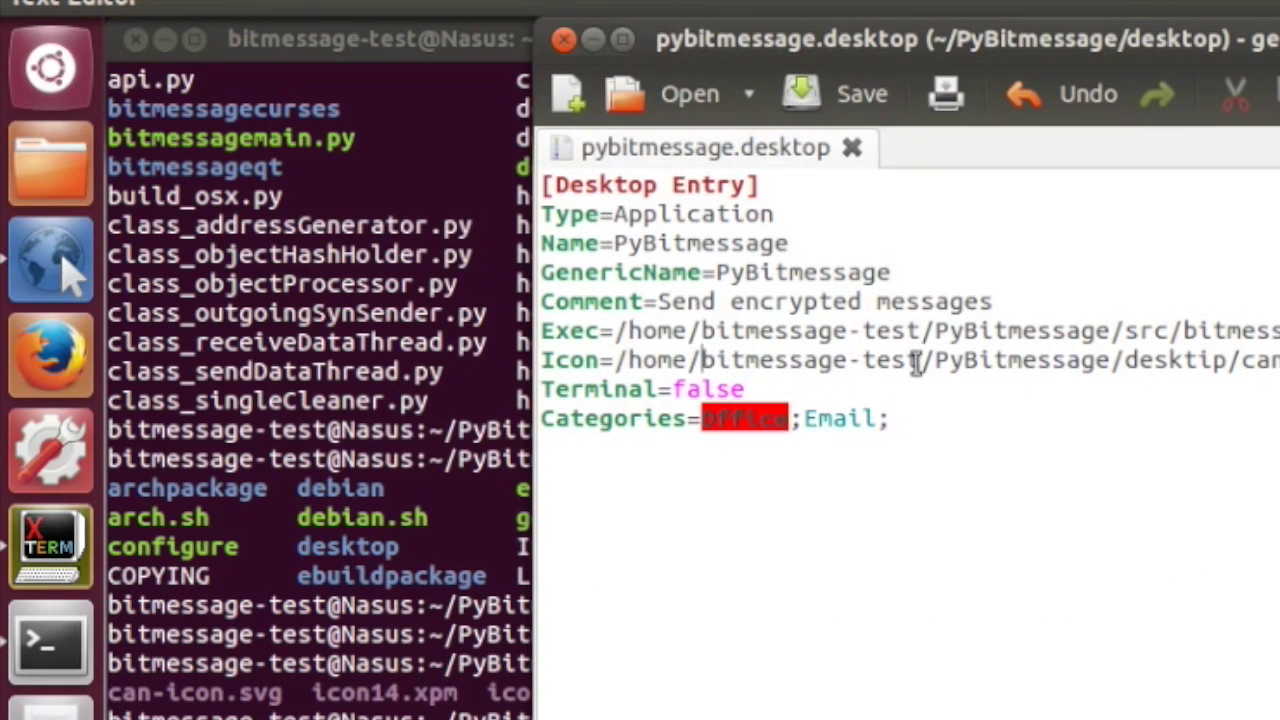
Compare the home folder name in the Icon path with the user name in the terminal prompt.
{"action": "left_click", "coordinate": [918, 362], "text": "shift"}
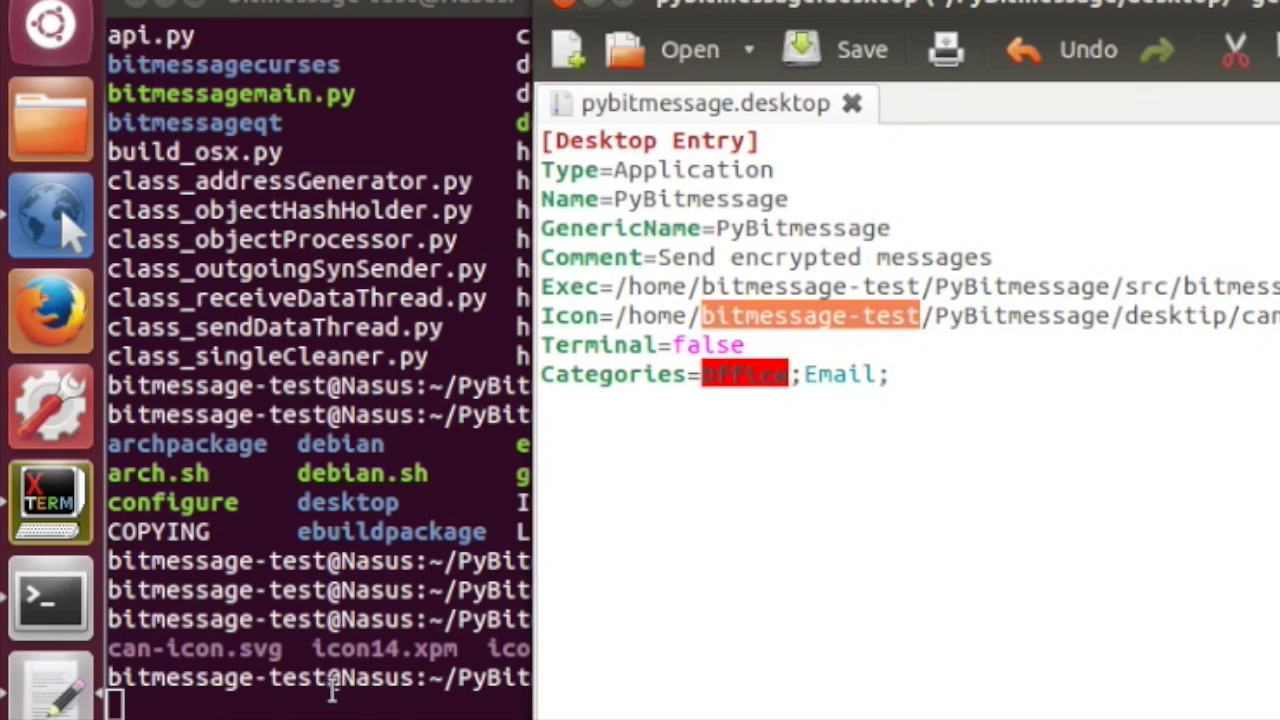
{"action": "left_click", "coordinate": [333, 690]}
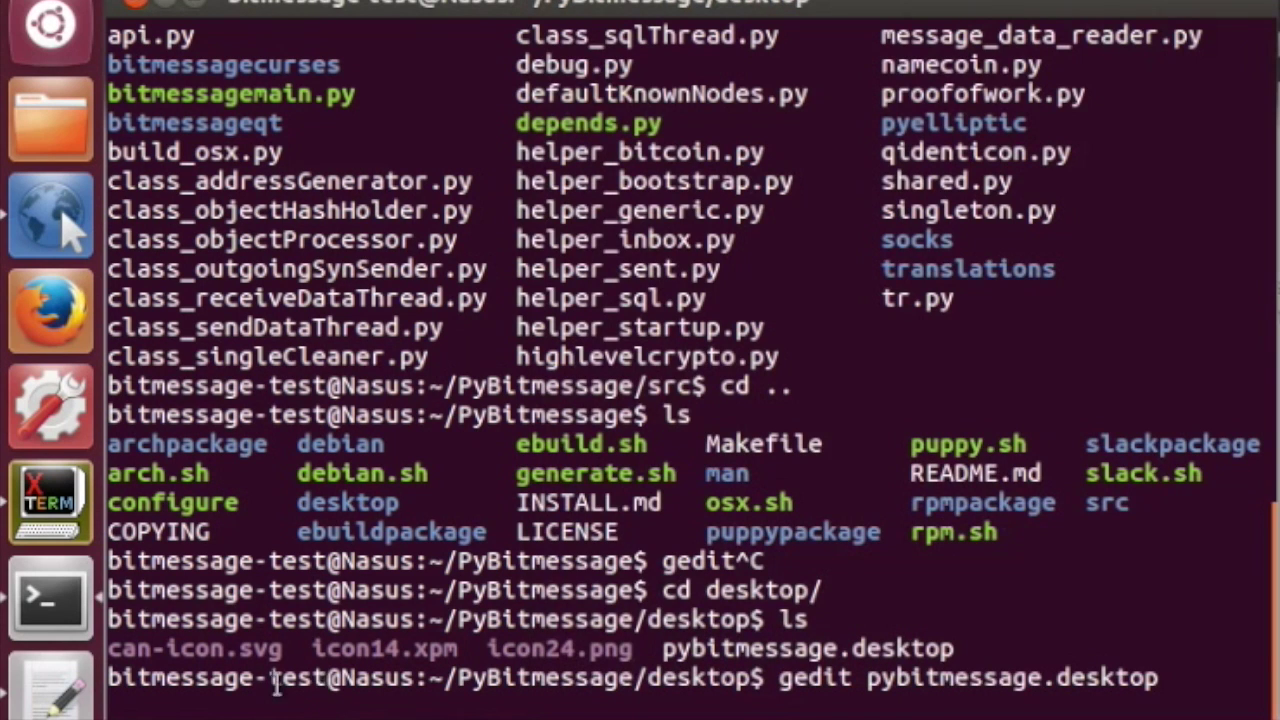
{"action": "left_click_drag", "start_coordinate": [327, 678], "coordinate": [108, 680]}
{"action": "key", "text": "alt+Tab"}
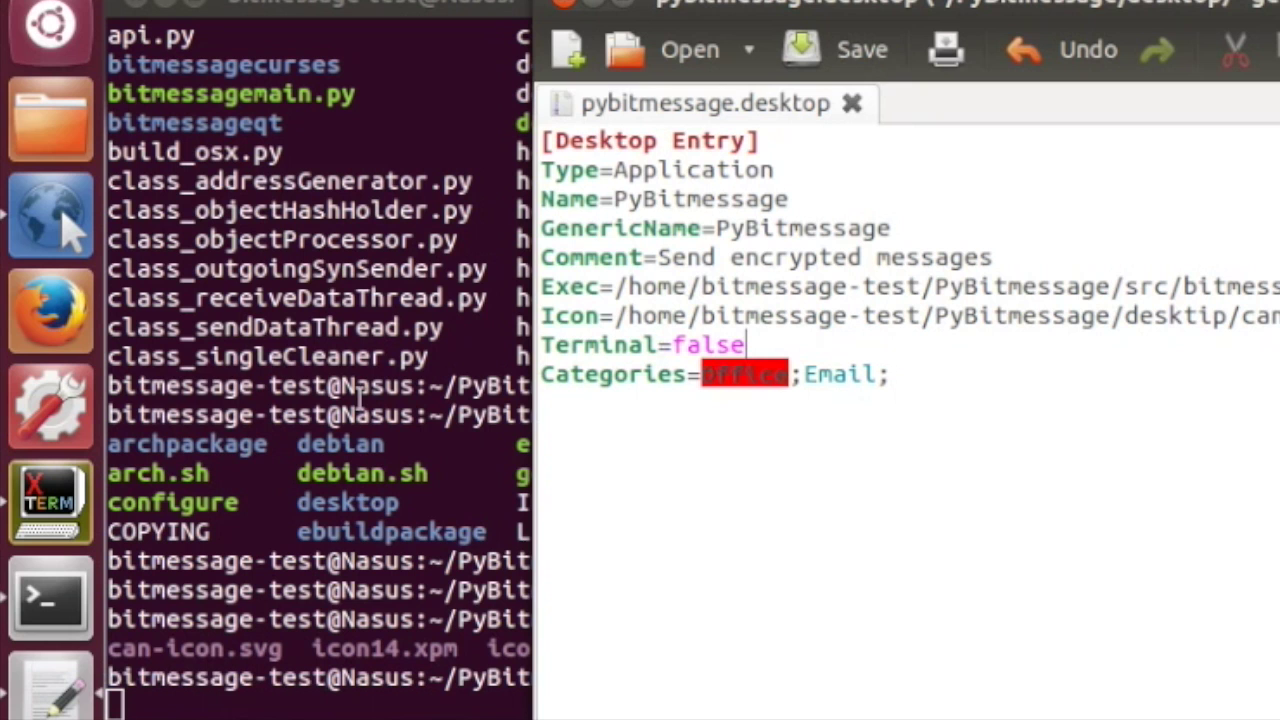
Close gedit, list the desktop folder again and highlight pybitmessage.desktop in the listing.
{"action": "left_click", "coordinate": [565, 6]}
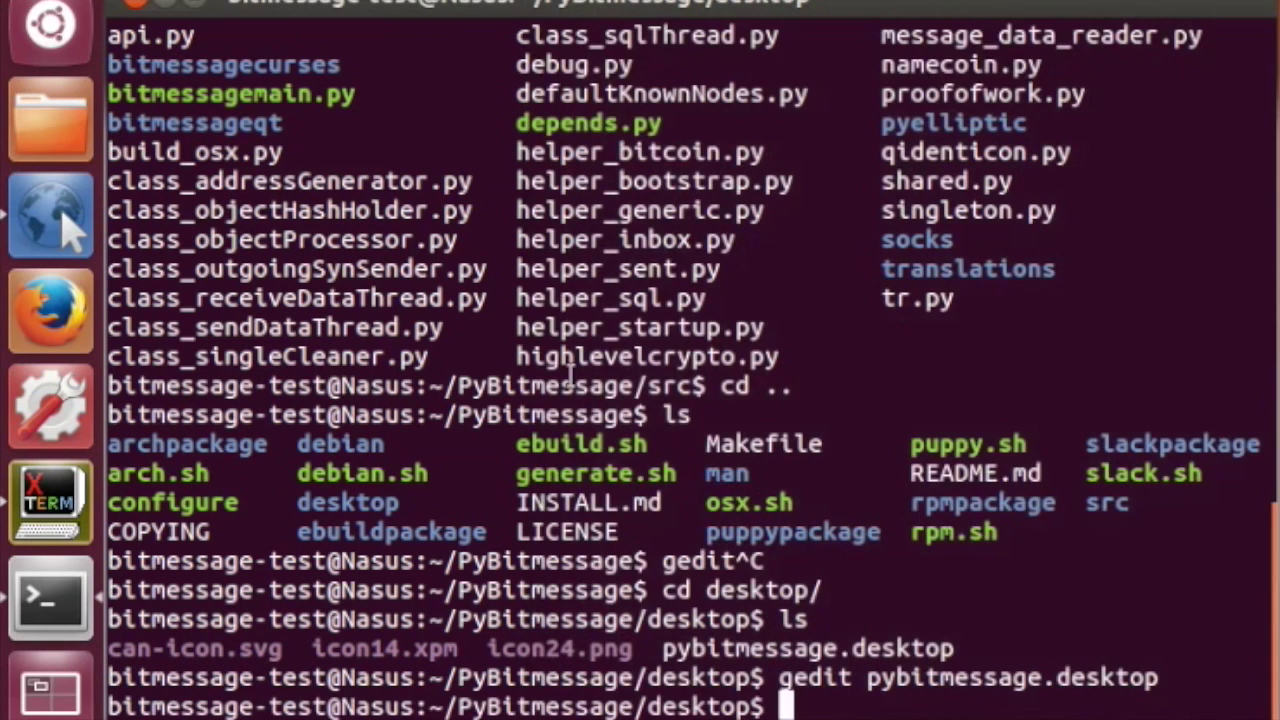
{"action": "type", "text": "ls"}
{"action": "key", "text": "Return"}
{"action": "left_click_drag", "start_coordinate": [312, 678], "coordinate": [604, 678]}
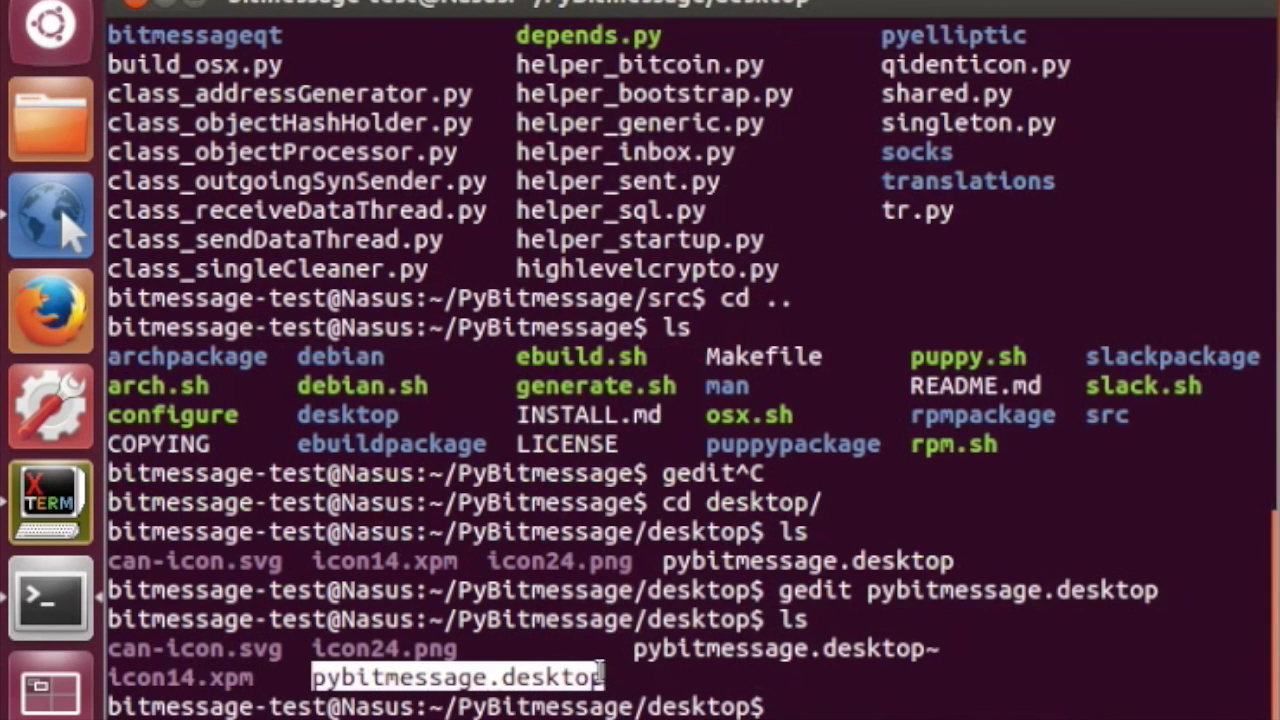
{"action": "left_click", "coordinate": [597, 674]}
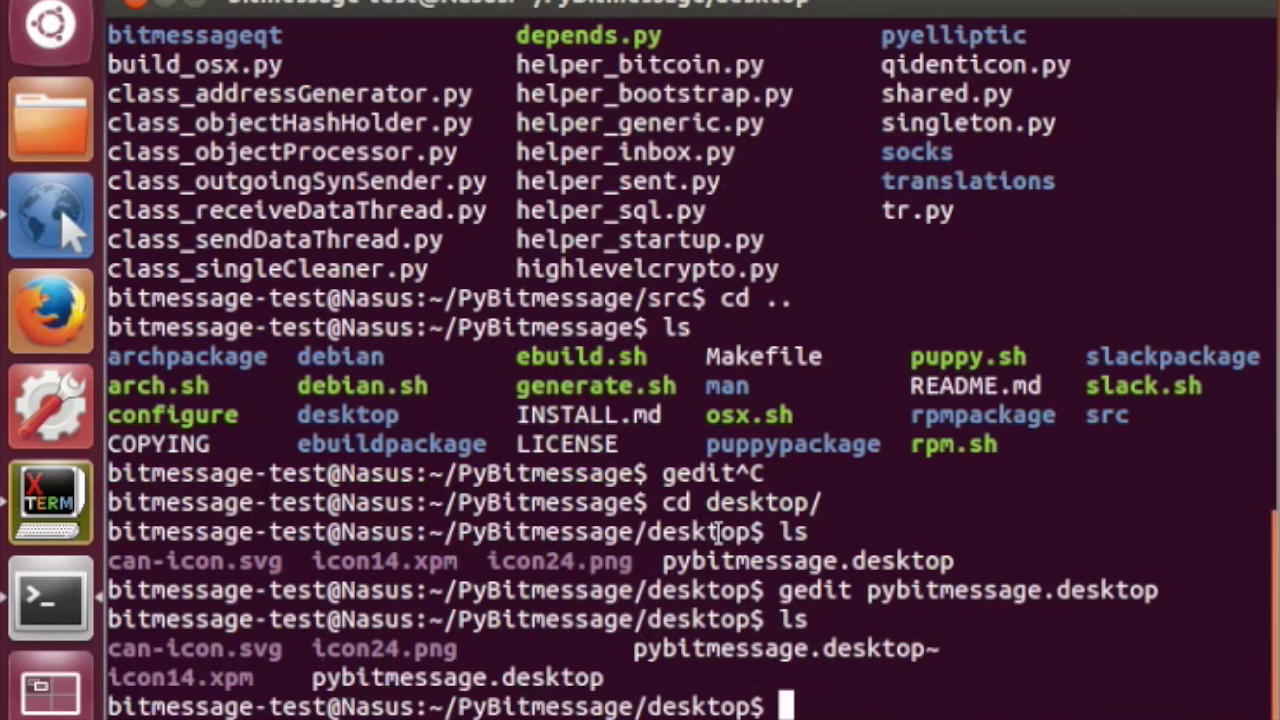
Open the current desktop folder in the file manager by running nautilus . from the terminal.
{"action": "type", "text": "nautilus"}
{"action": "key", "text": "Return"}
{"action": "type", "text": "nau"}
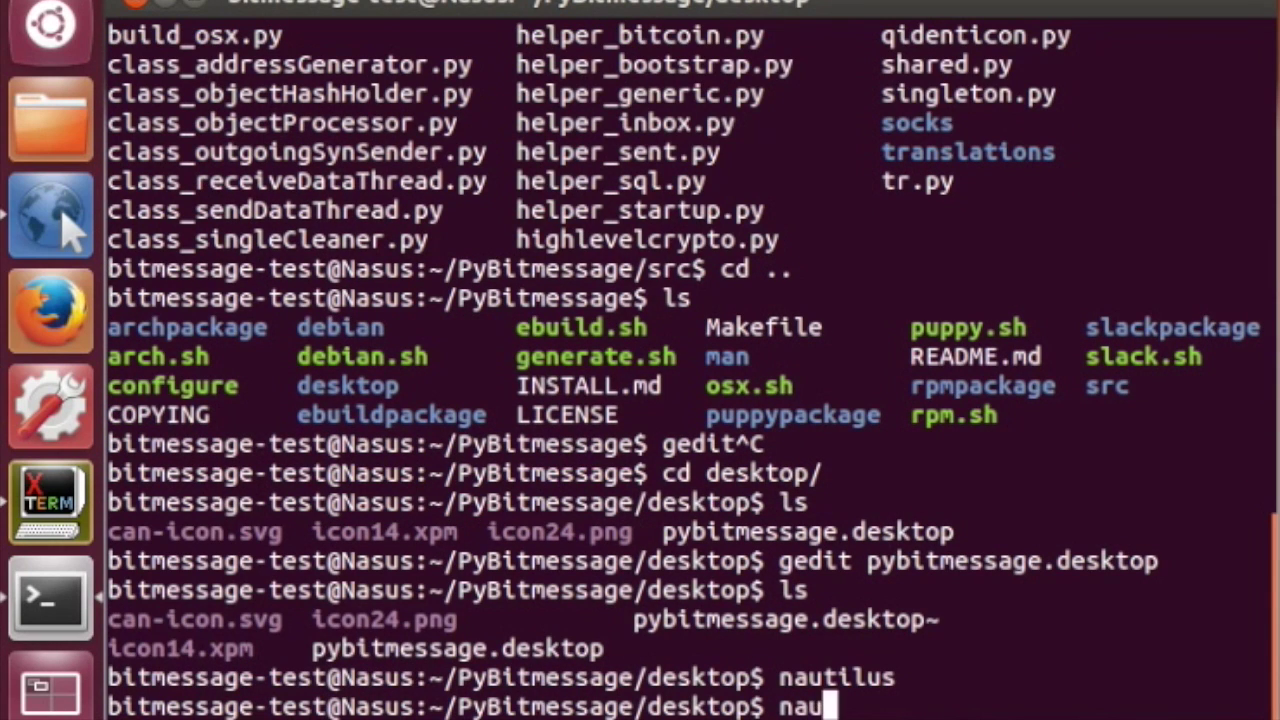
{"action": "type", "text": "tilus"}
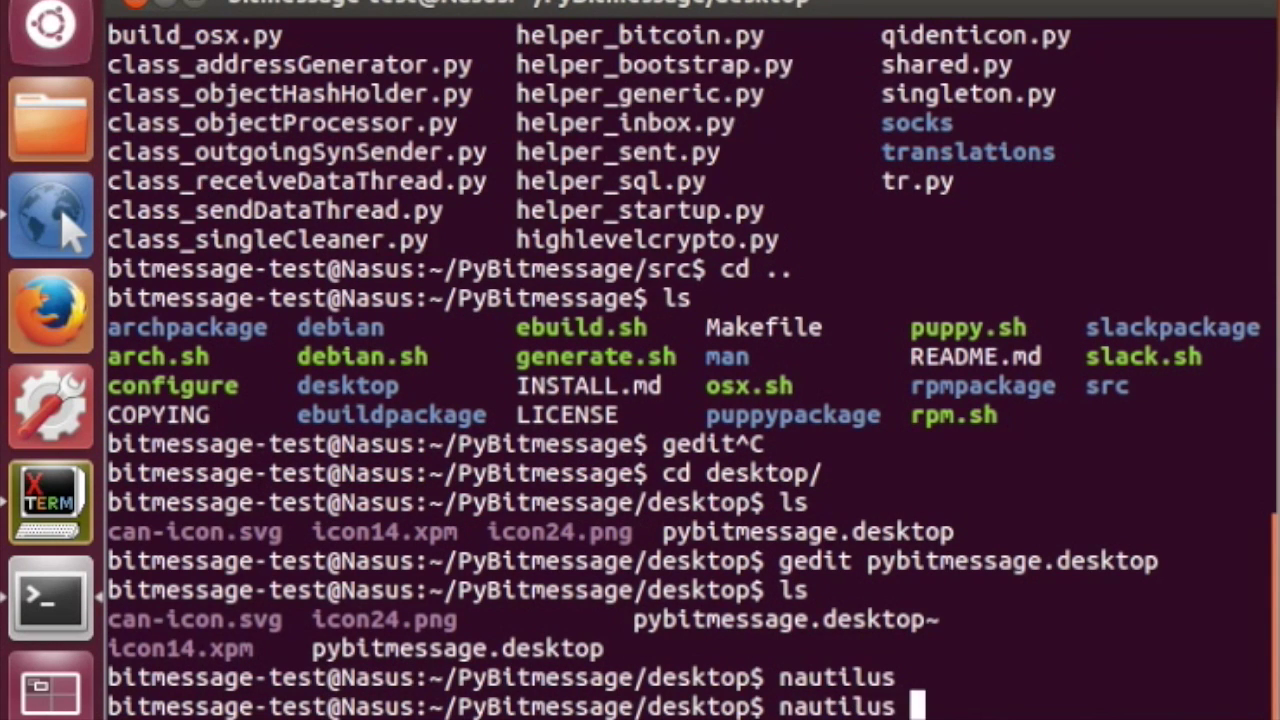
{"action": "right_click", "coordinate": [662, 388]}
{"action": "left_click", "coordinate": [666, 380]}
{"action": "type", "text": "."}
{"action": "key", "text": "Return"}
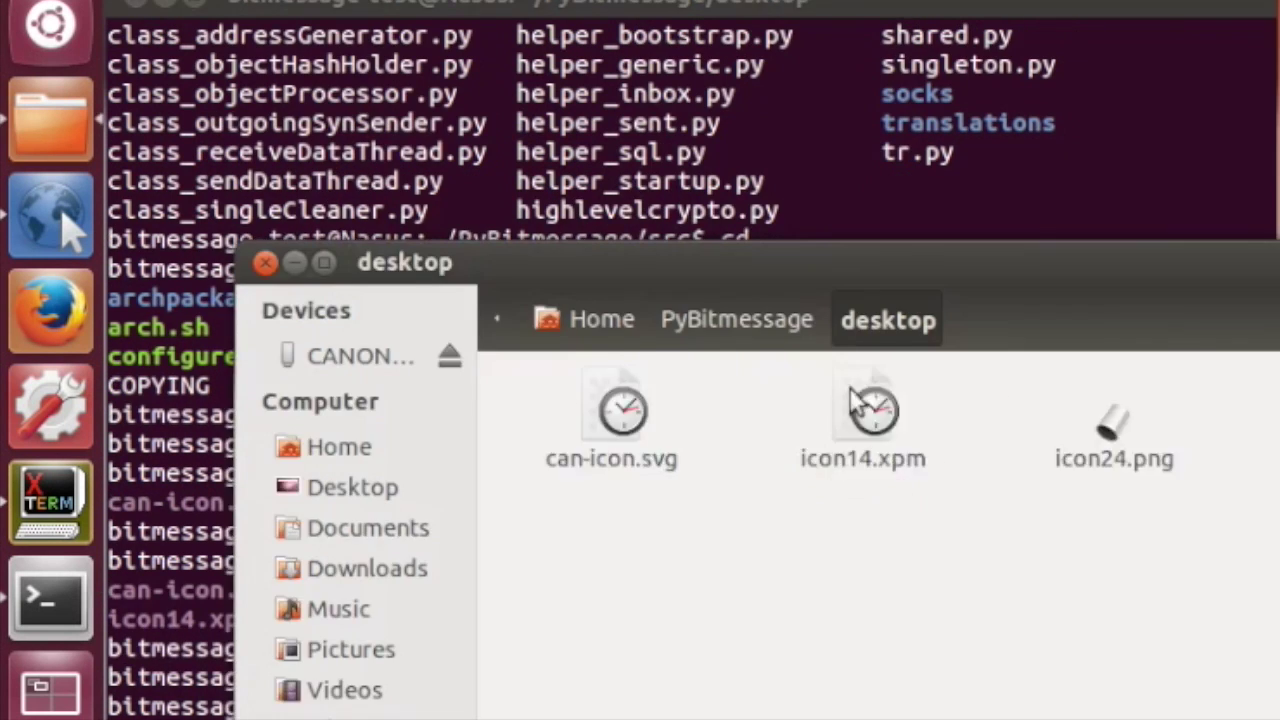
Add pybitmessage.desktop to the launcher directly below the file manager and start PyBitmessage from it.
{"action": "left_click_drag", "start_coordinate": [1279, 480], "coordinate": [38, 690]}
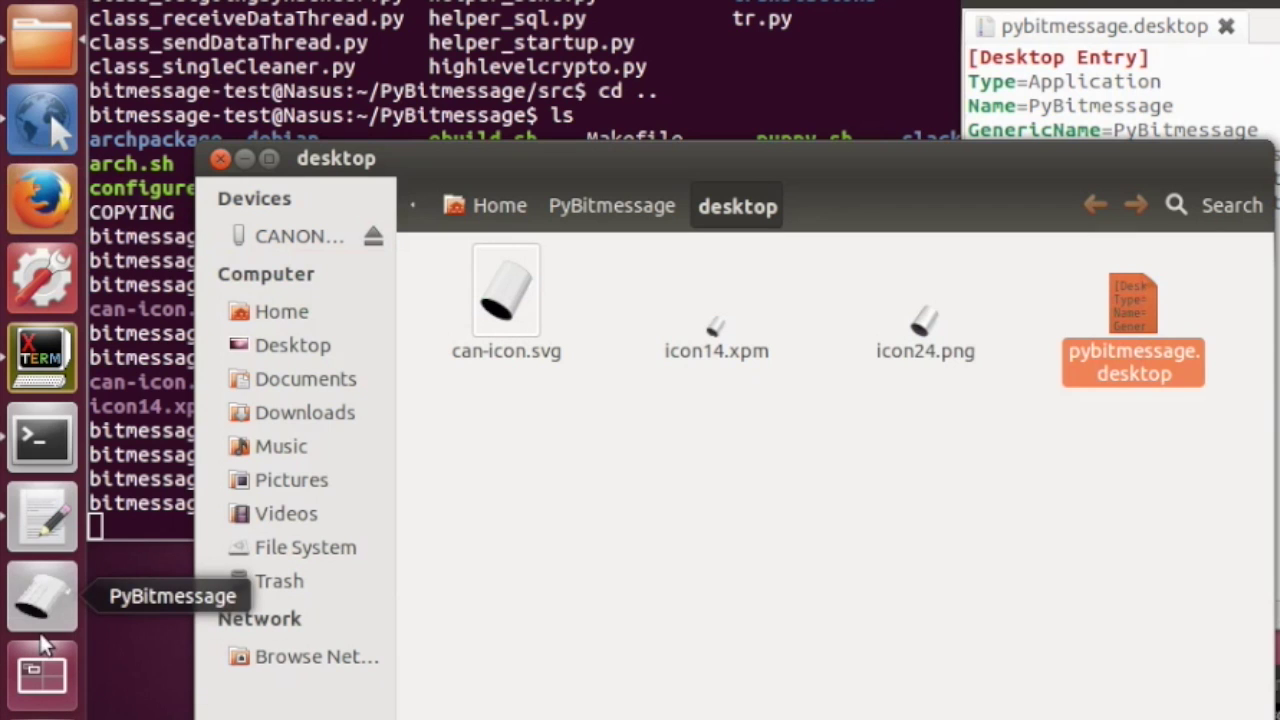
{"action": "left_click_drag", "start_coordinate": [42, 605], "coordinate": [42, 146]}
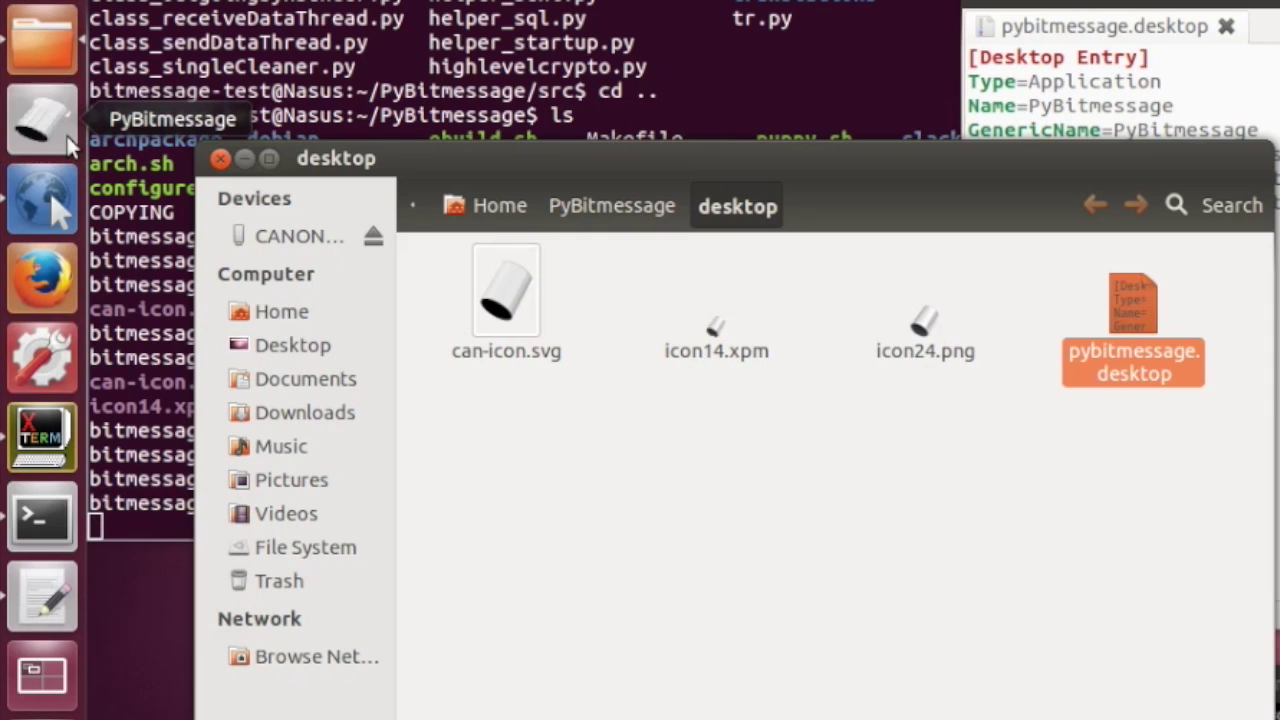
{"action": "left_click", "coordinate": [68, 145]}
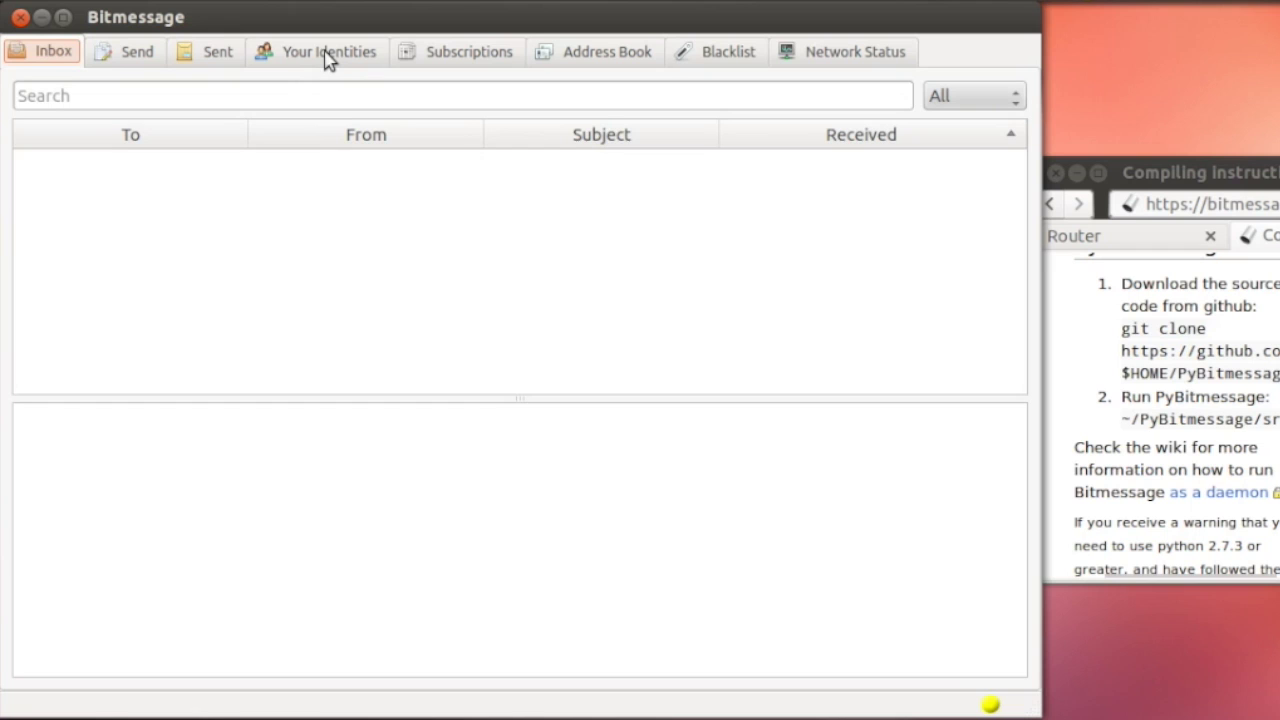
Create a randomly generated identity on the most available stream, labelled with the owner's first name, and copy its address to the clipboard.
{"action": "left_click", "coordinate": [325, 55]}
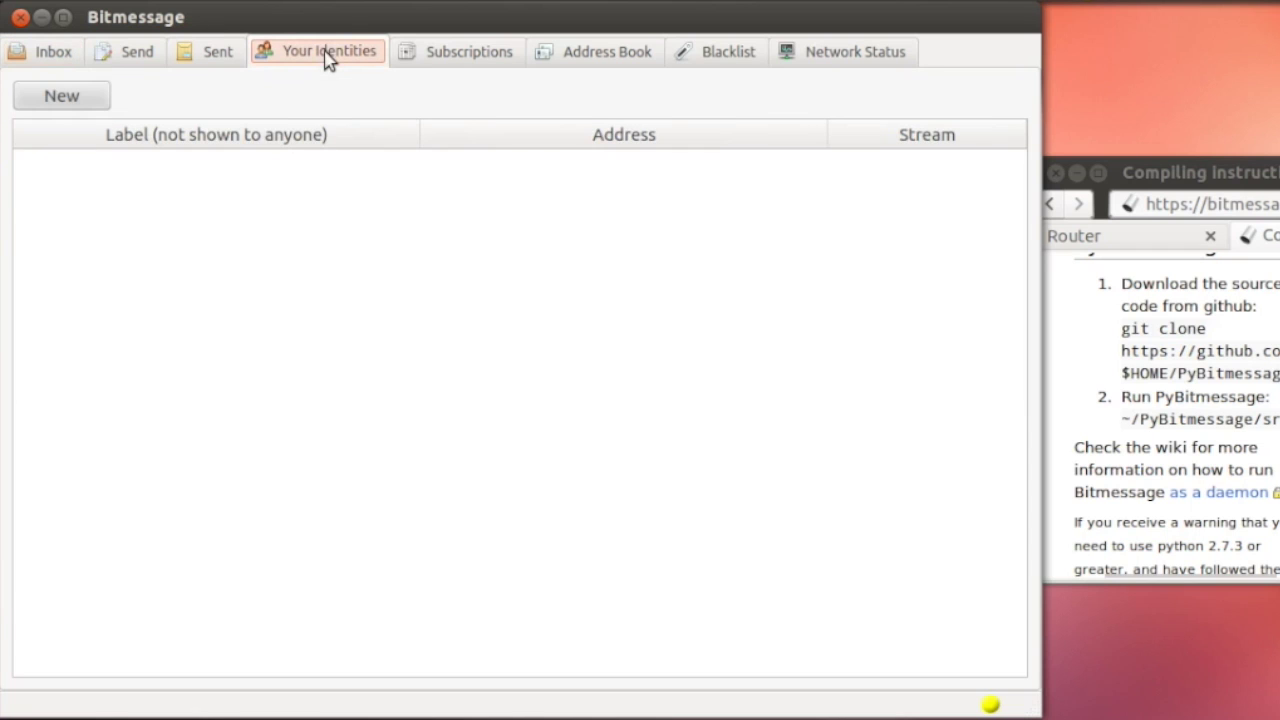
{"action": "left_click", "coordinate": [63, 96]}
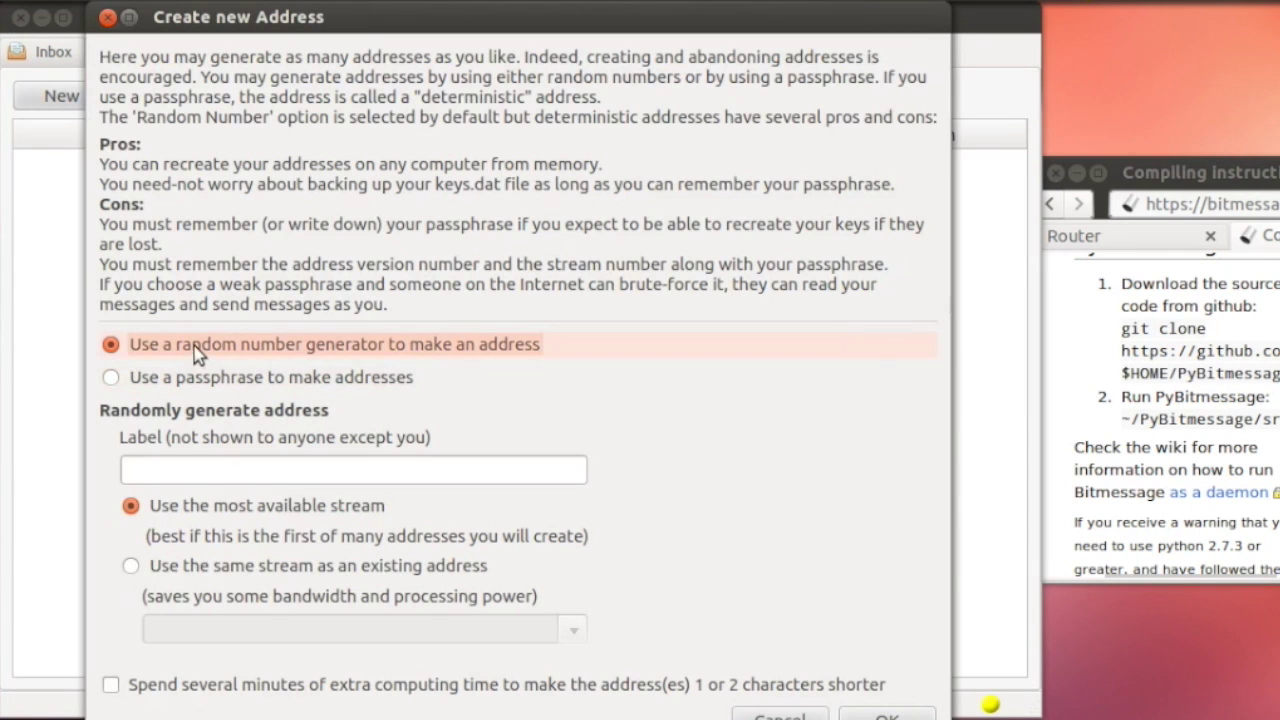
{"action": "left_click", "coordinate": [289, 467]}
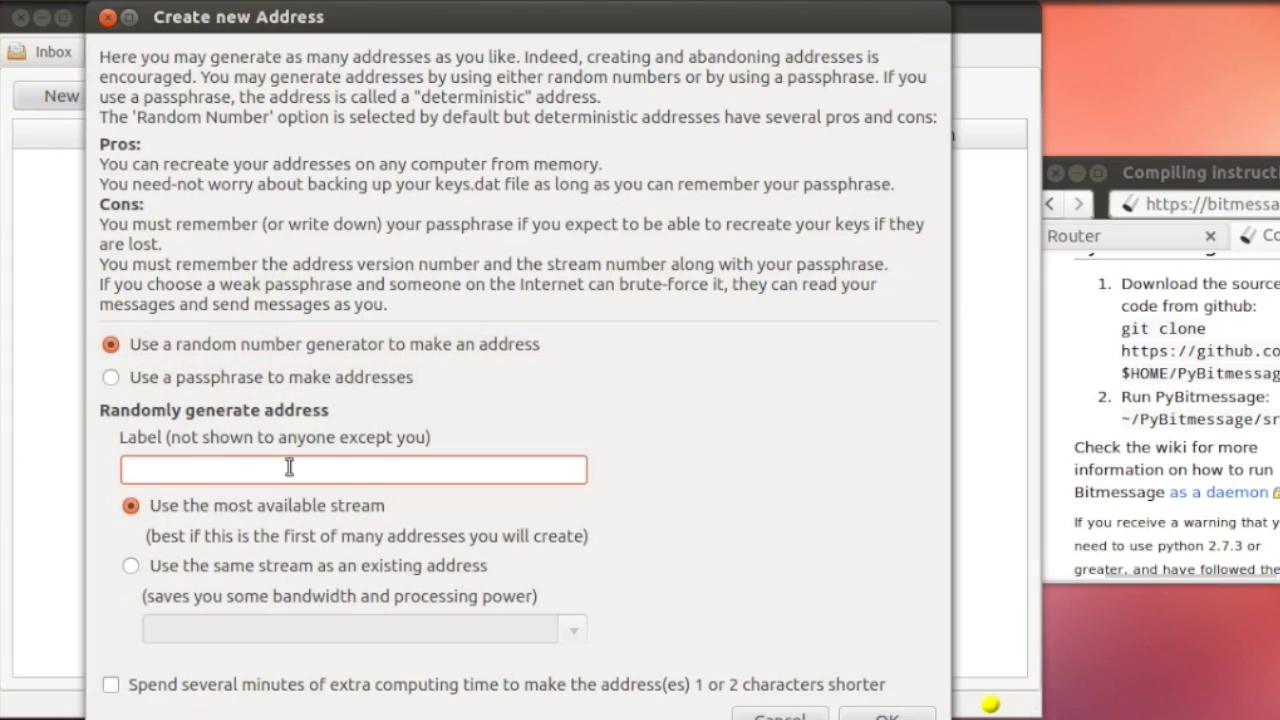
{"action": "type", "text": "chris"}
{"action": "left_click", "coordinate": [888, 716]}
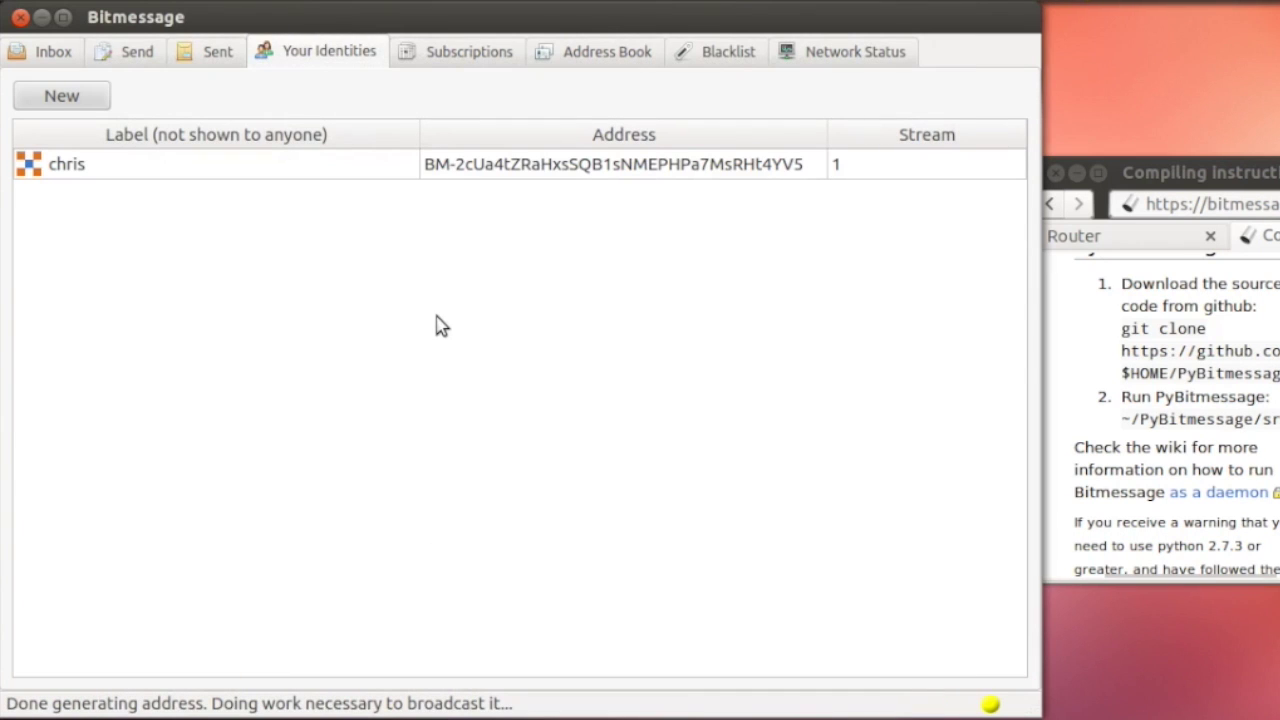
{"action": "right_click", "coordinate": [472, 178]}
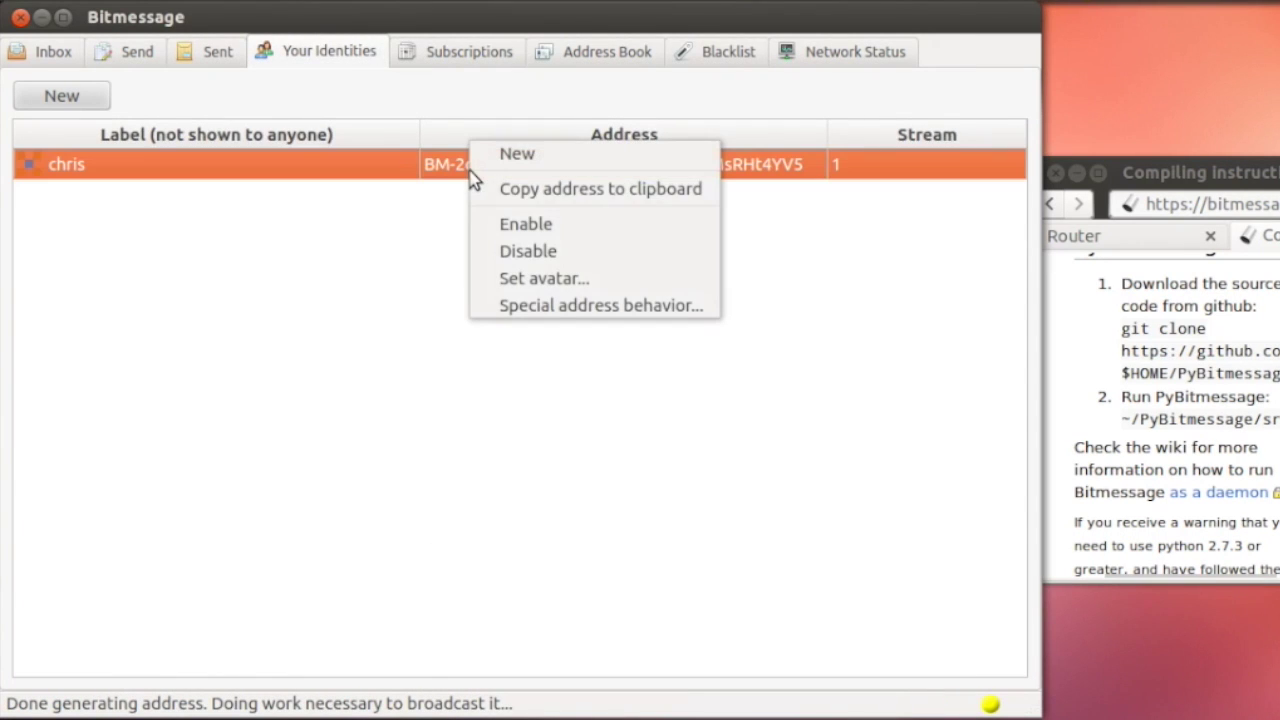
{"action": "left_click", "coordinate": [517, 197]}
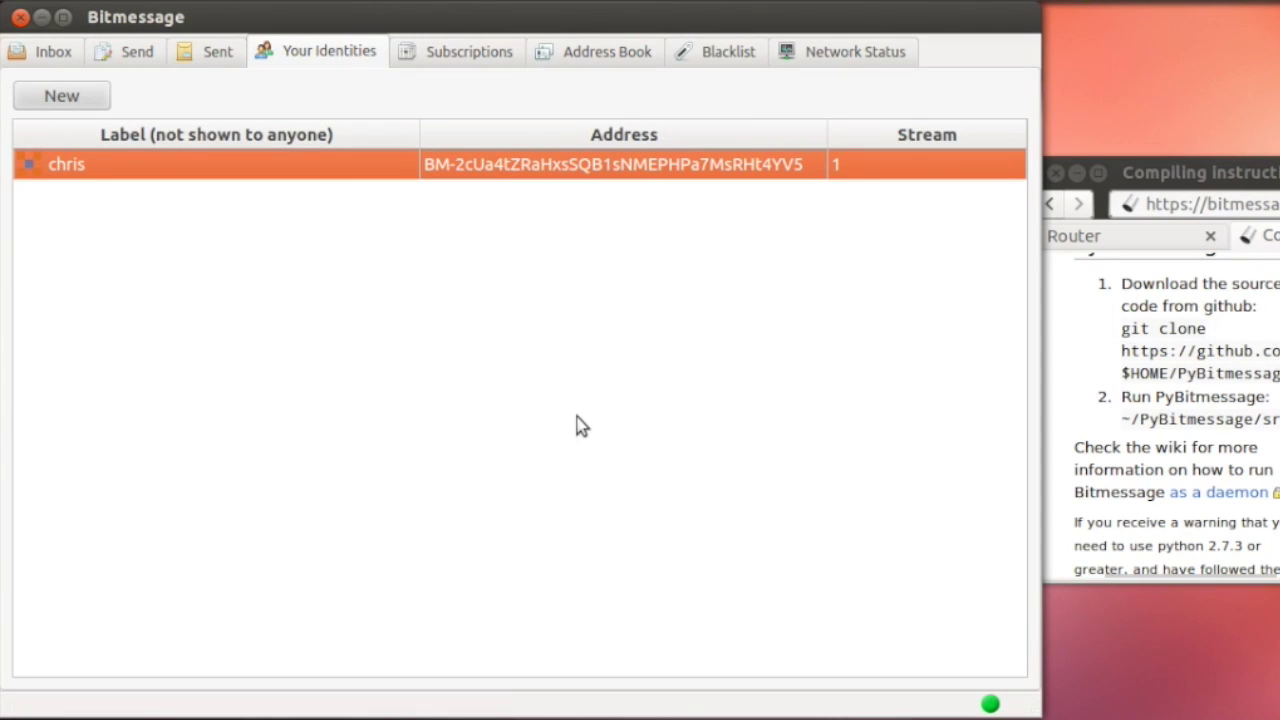
Add an address book entry with the contact's name as the label and the copied Bitmessage address pasted in.
{"action": "left_click", "coordinate": [583, 60]}
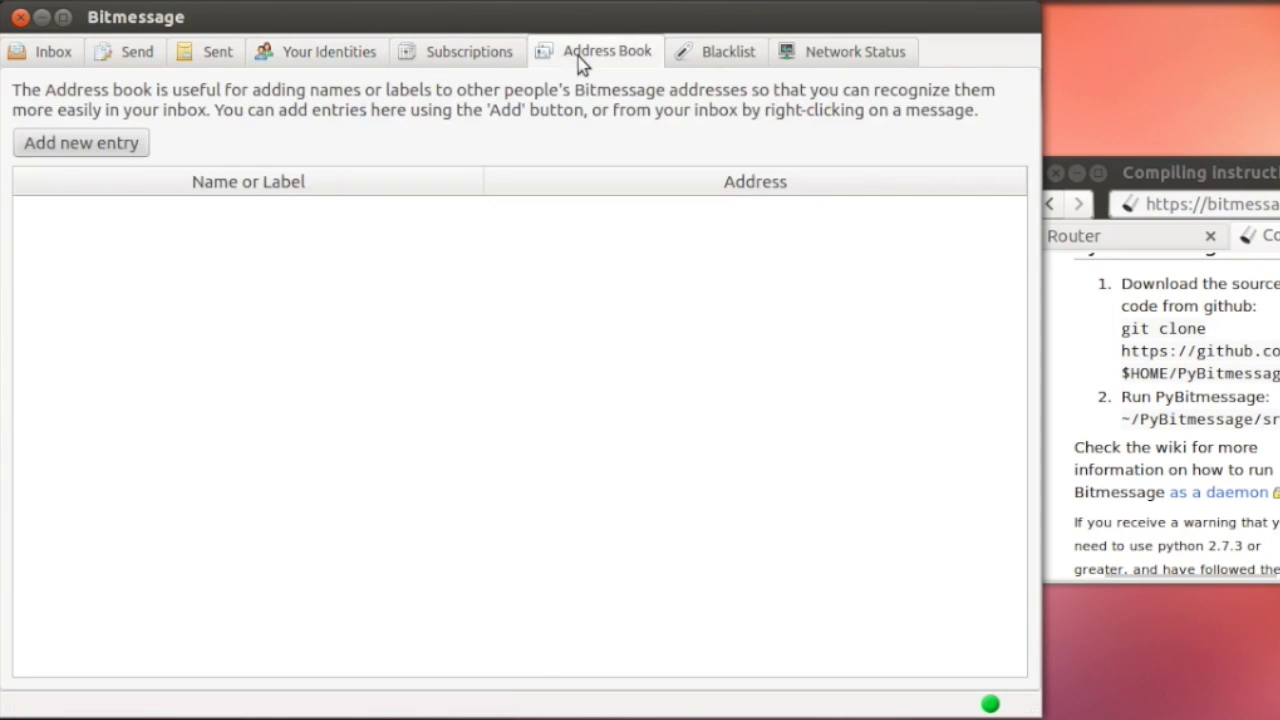
{"action": "left_click", "coordinate": [113, 150]}
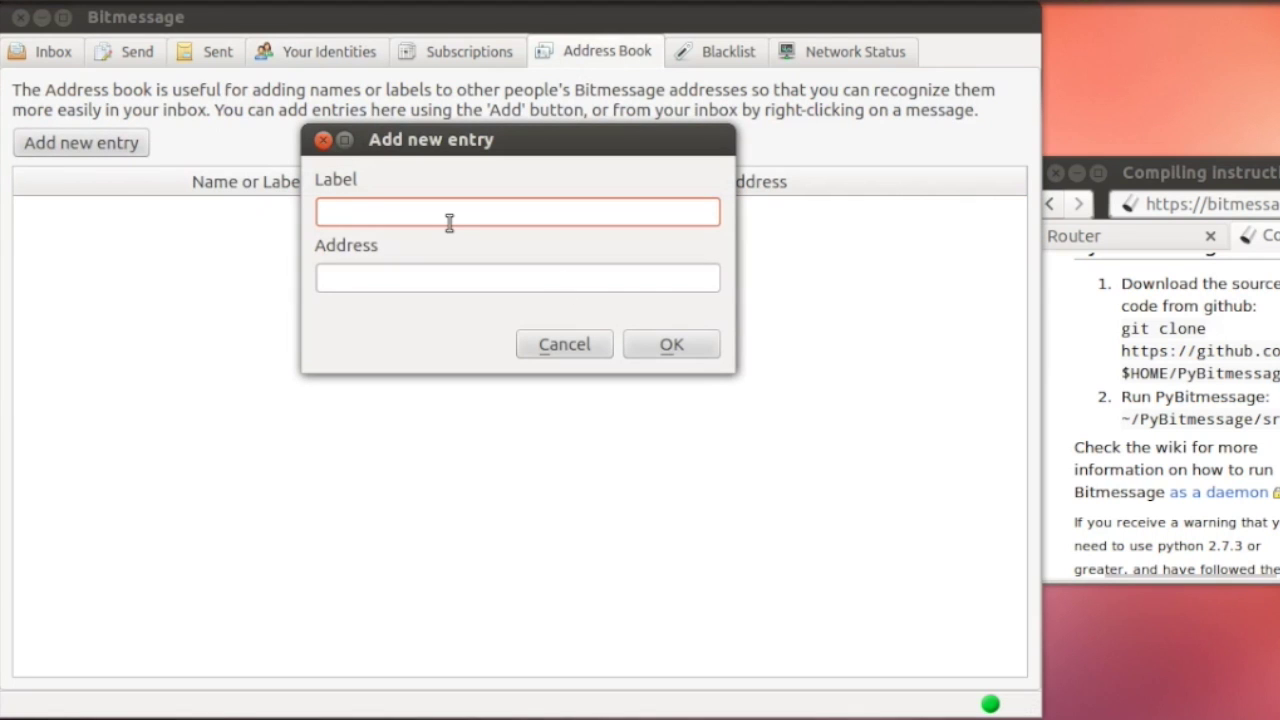
{"action": "type", "text": "Bob"}
{"action": "left_click", "coordinate": [460, 277]}
{"action": "key", "text": "ctrl+v"}
{"action": "left_click", "coordinate": [680, 345]}
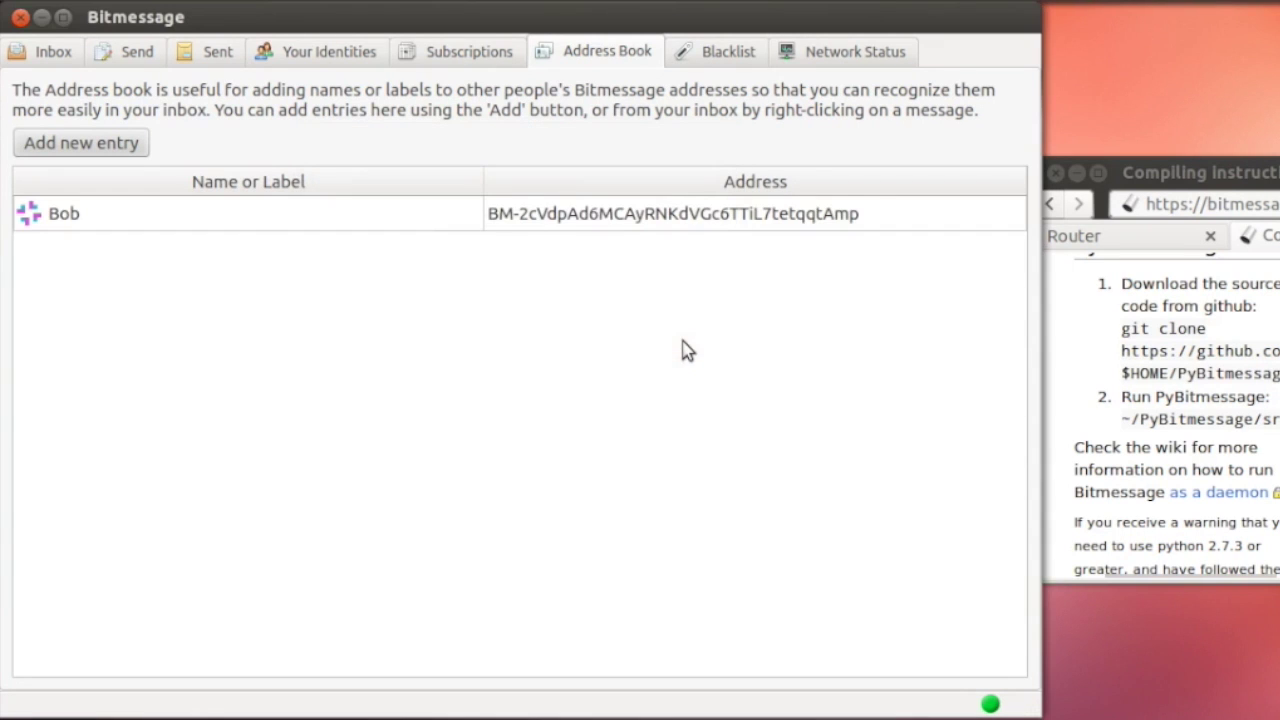
Start a message to specific people from the new identity, loading the saved contact from the address book as the recipient.
{"action": "left_click", "coordinate": [138, 48]}
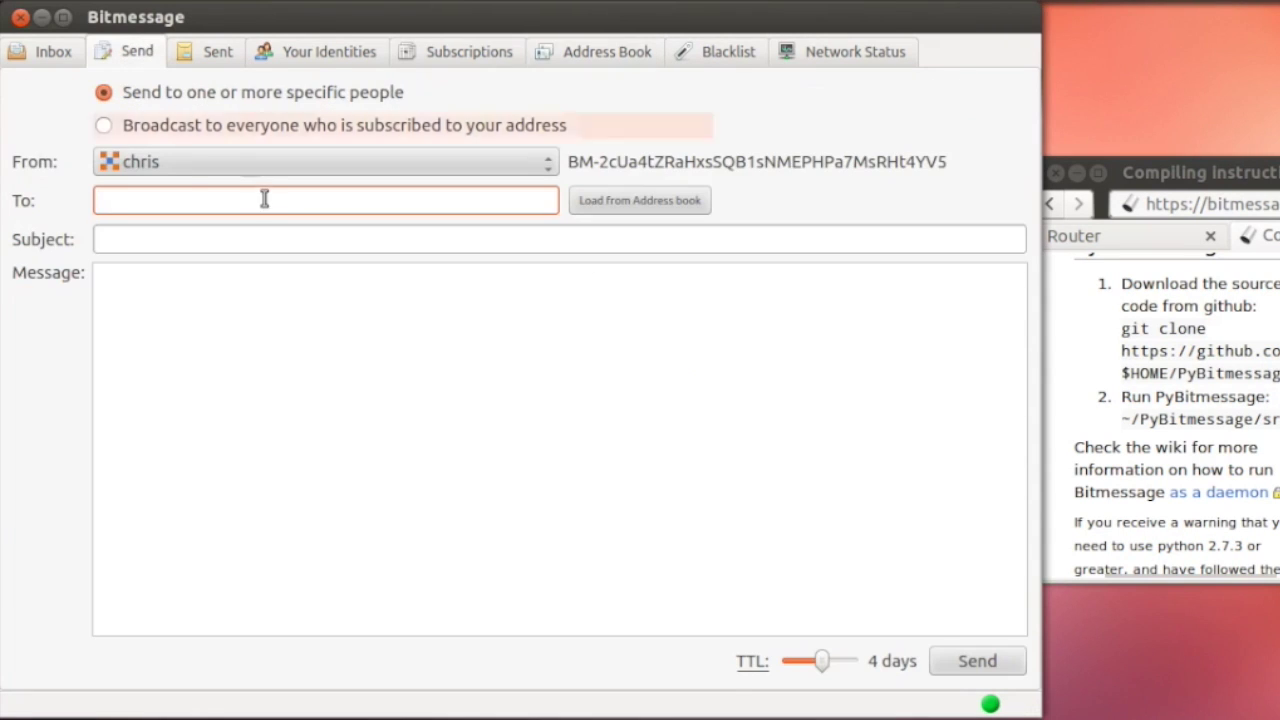
{"action": "left_click", "coordinate": [262, 100]}
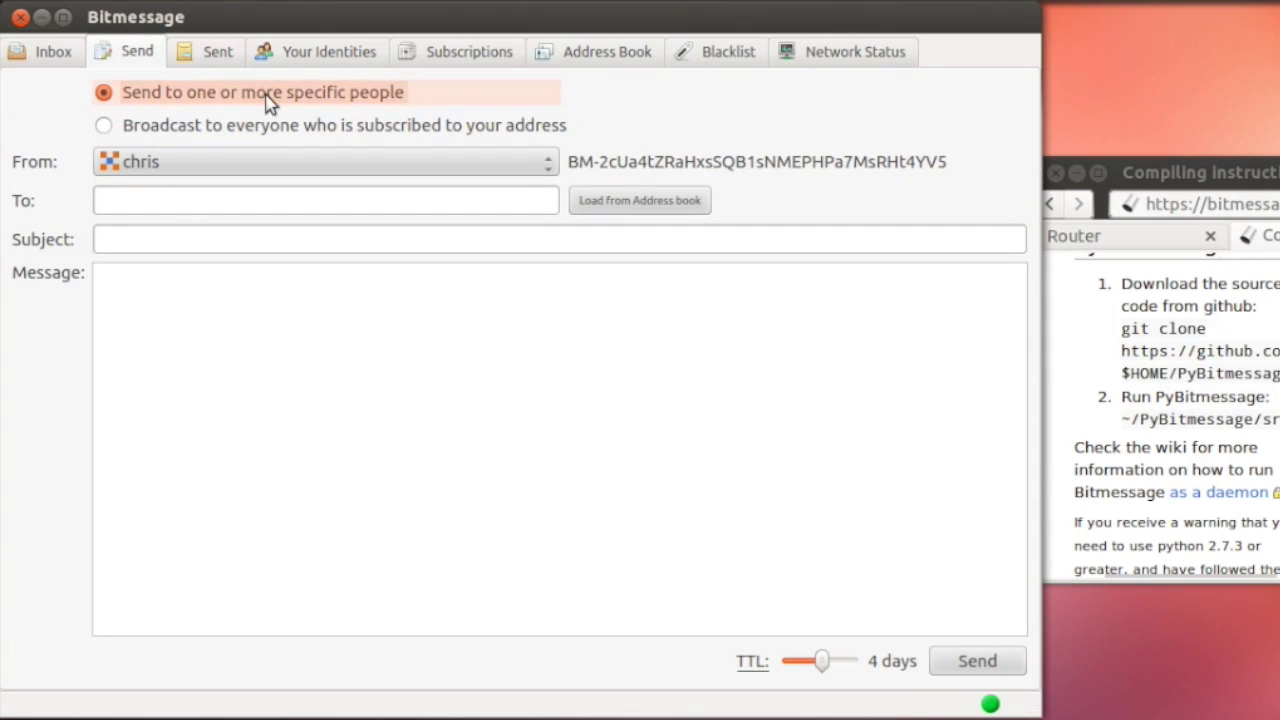
{"action": "left_click", "coordinate": [279, 168]}
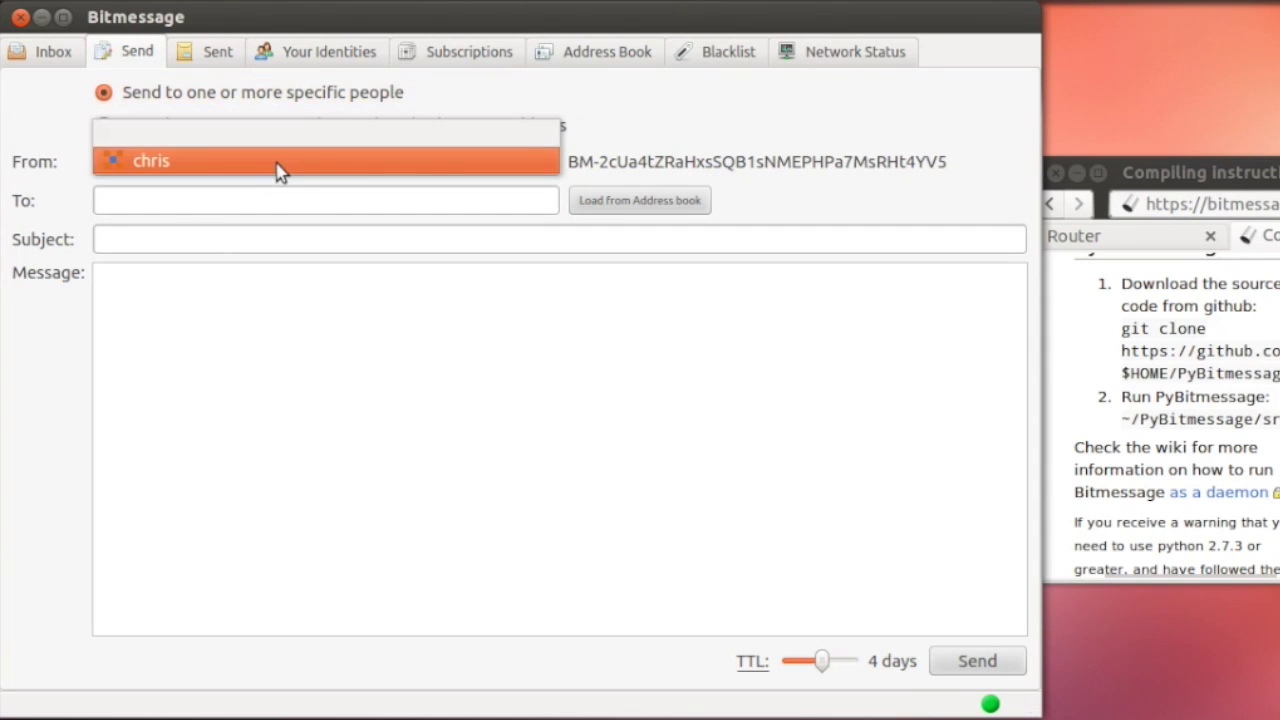
{"action": "left_click", "coordinate": [279, 165]}
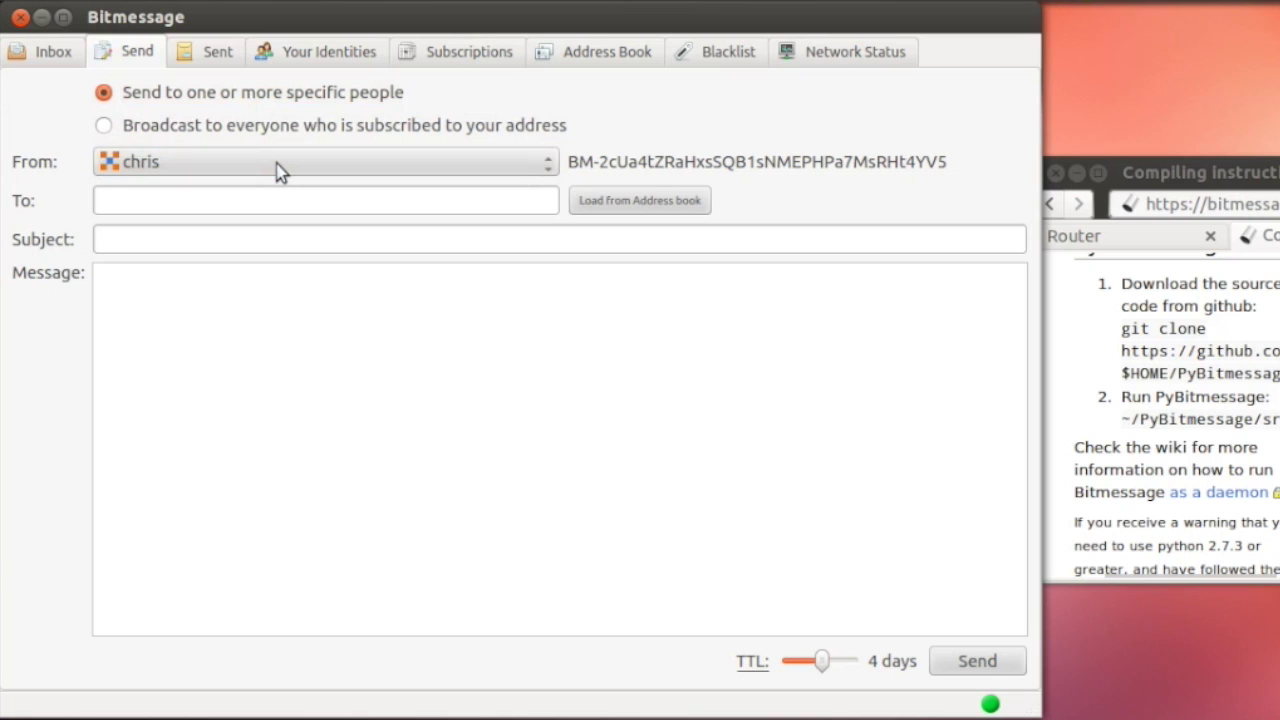
{"action": "left_click", "coordinate": [677, 211]}
{"action": "right_click", "coordinate": [610, 222]}
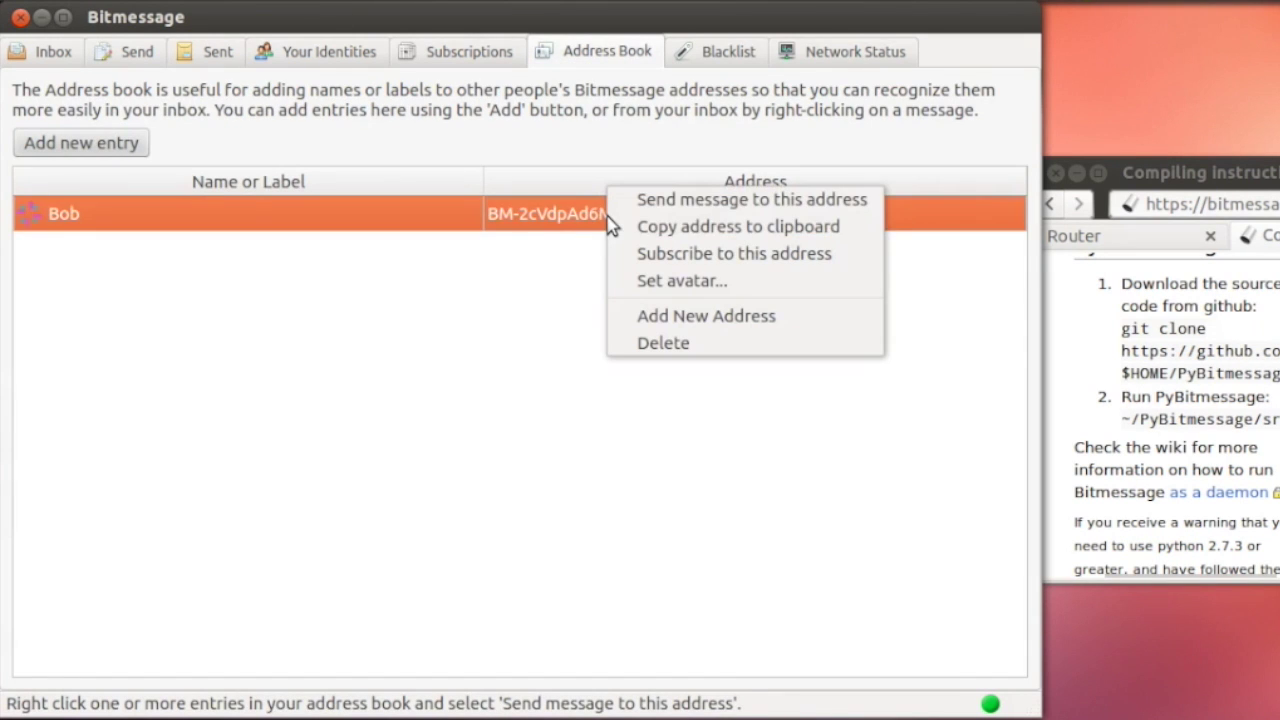
{"action": "left_click", "coordinate": [660, 205]}
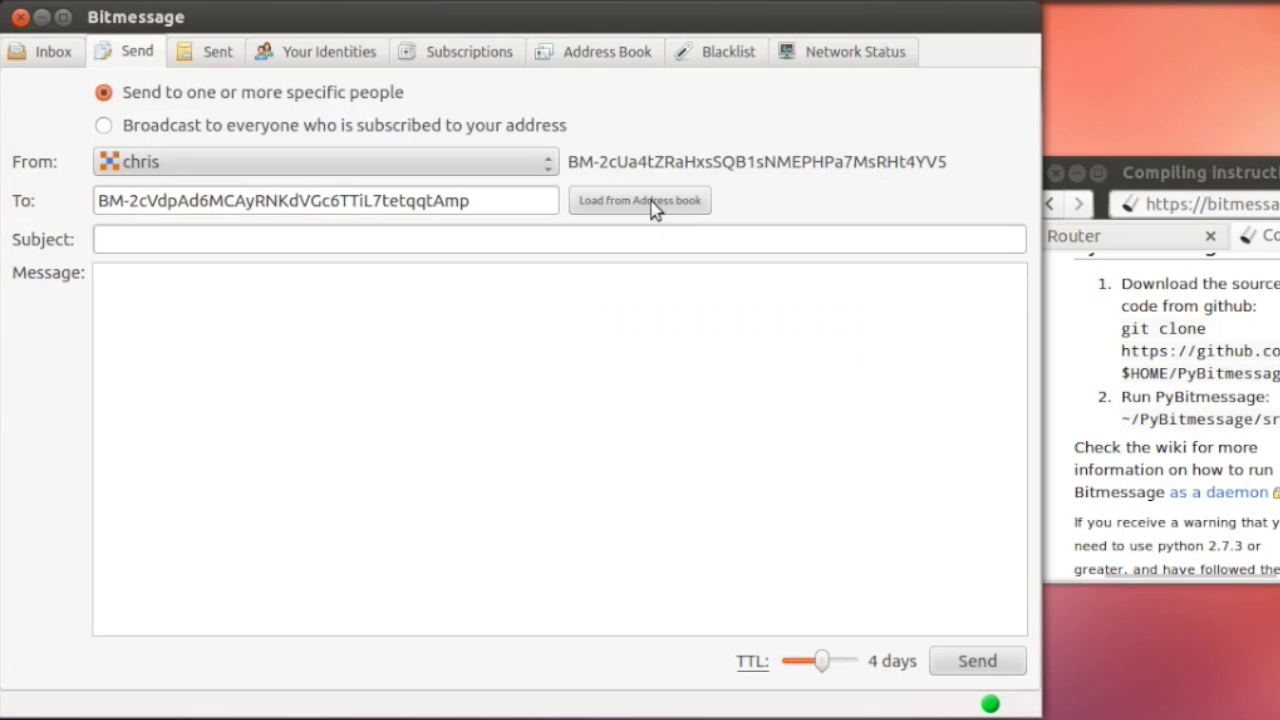
Send the message with subject "hey bawb", body "lol see how i misspelled your name there? humorous." and a TTL of 28 days.
{"action": "left_click", "coordinate": [265, 247]}
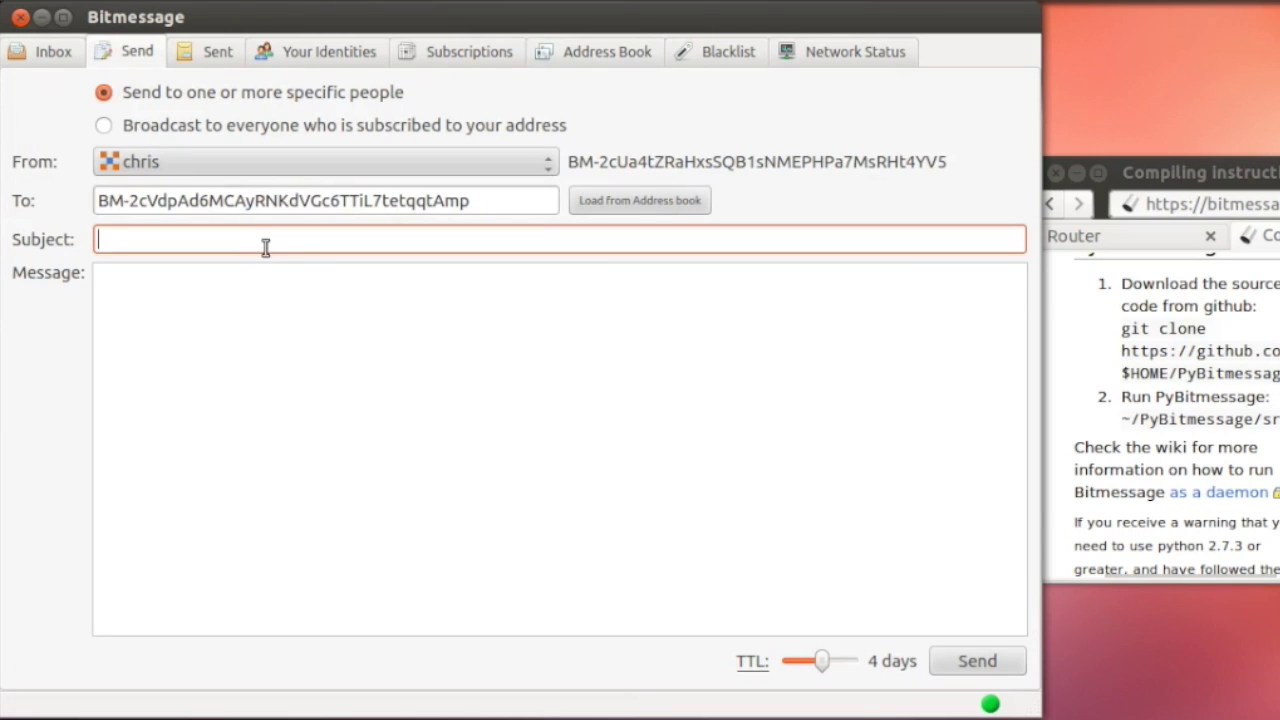
{"action": "type", "text": "hey bawb"}
{"action": "key", "text": "Tab"}
{"action": "type", "text": "lol see how i misspelled your name there? humorous."}
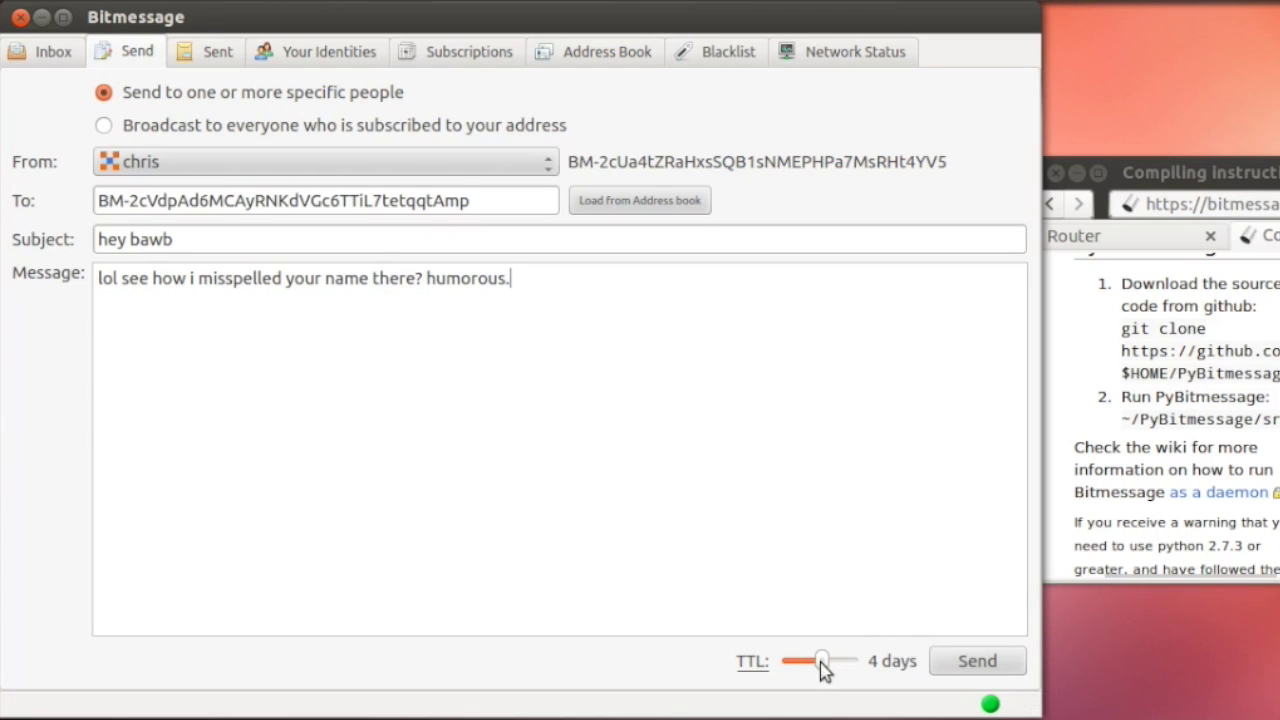
{"action": "left_click_drag", "start_coordinate": [822, 668], "coordinate": [857, 663]}
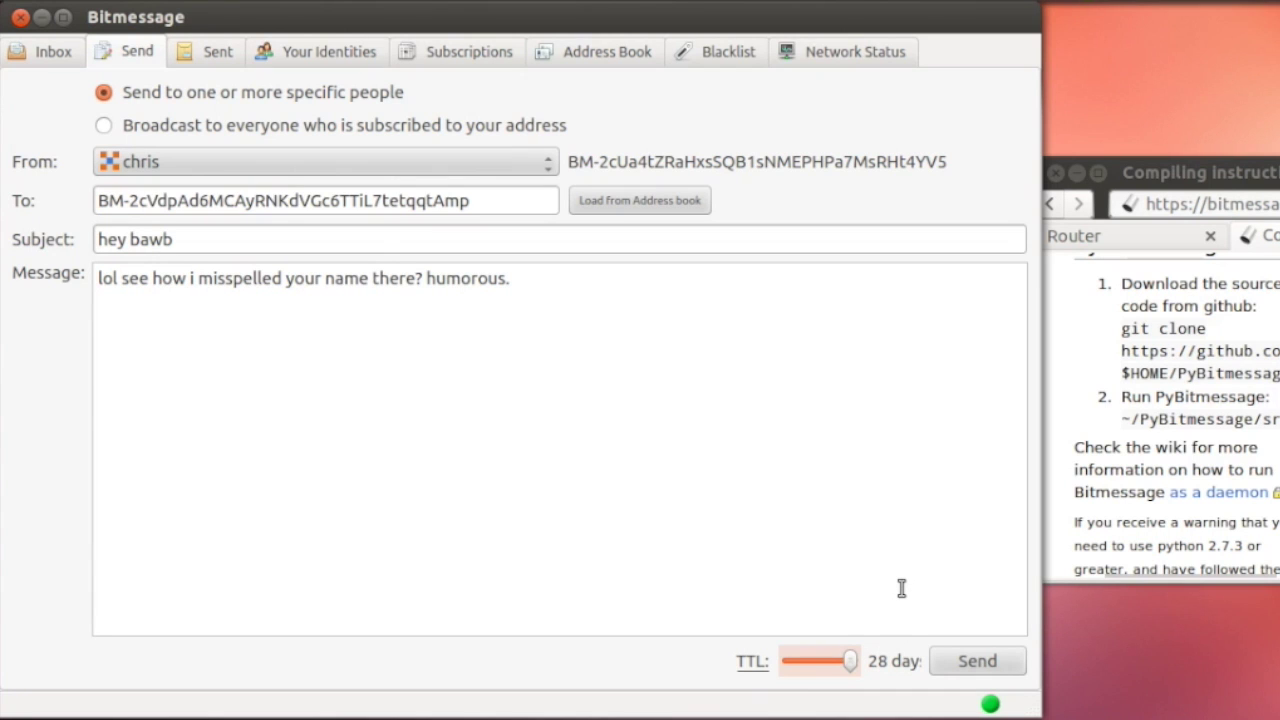
{"action": "left_click", "coordinate": [979, 661]}
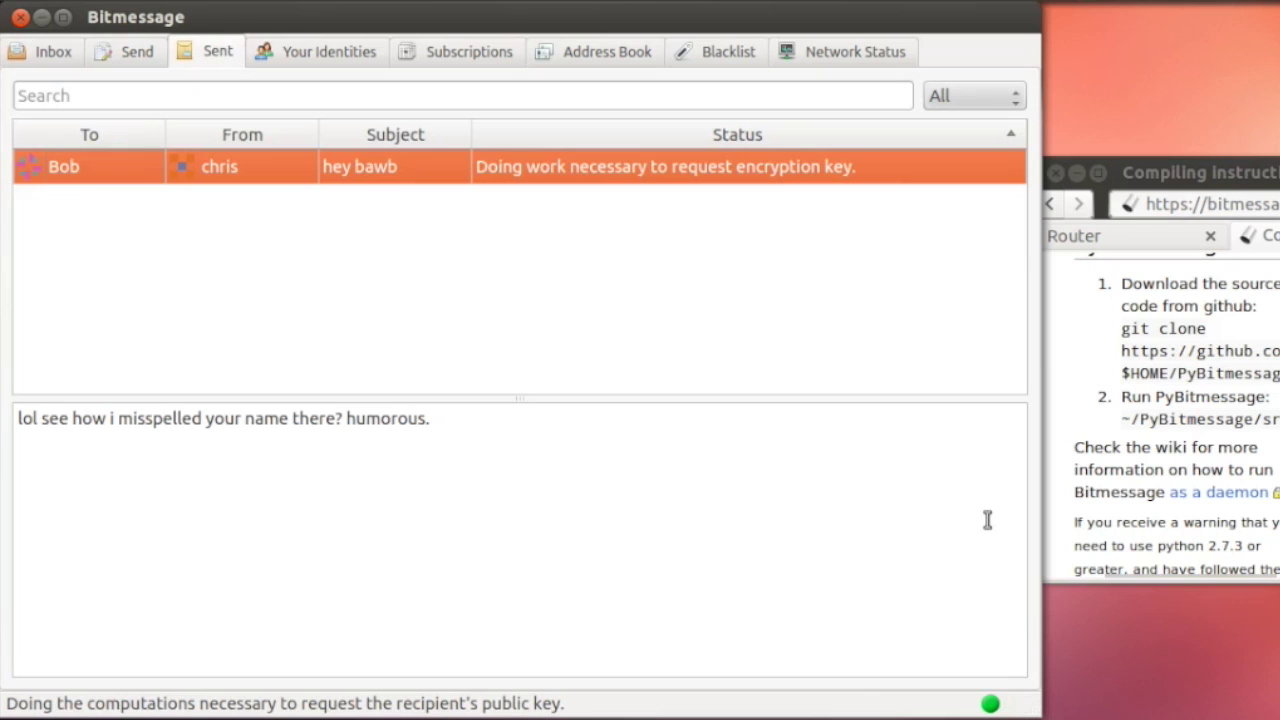